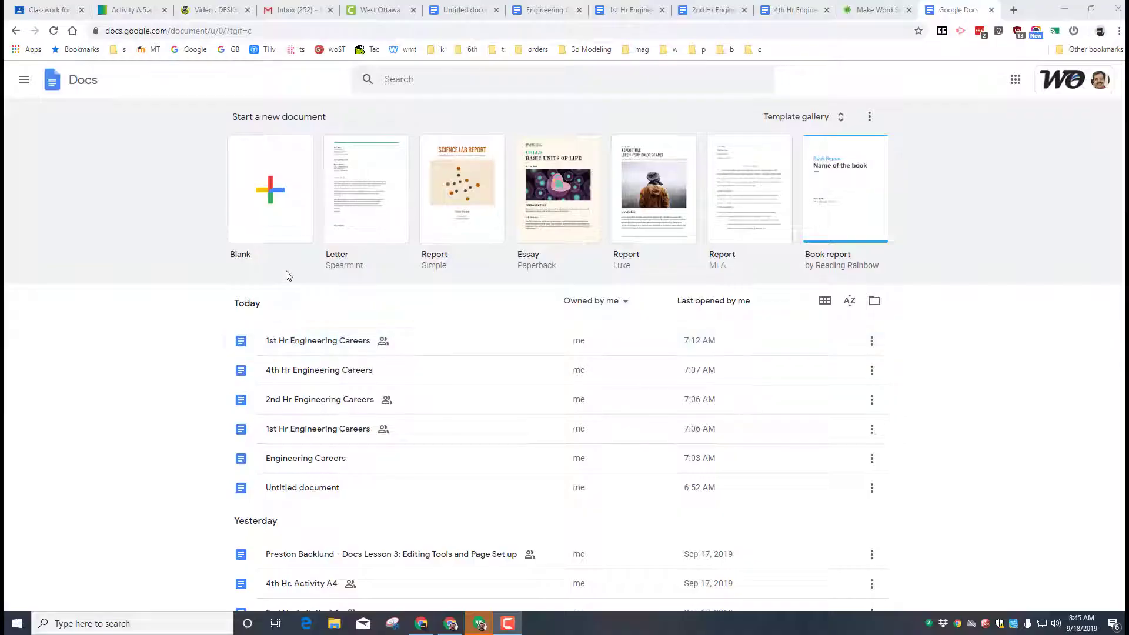
Create a blank document and rename it to a brochure title with the two partners' first names.
click(271, 189)
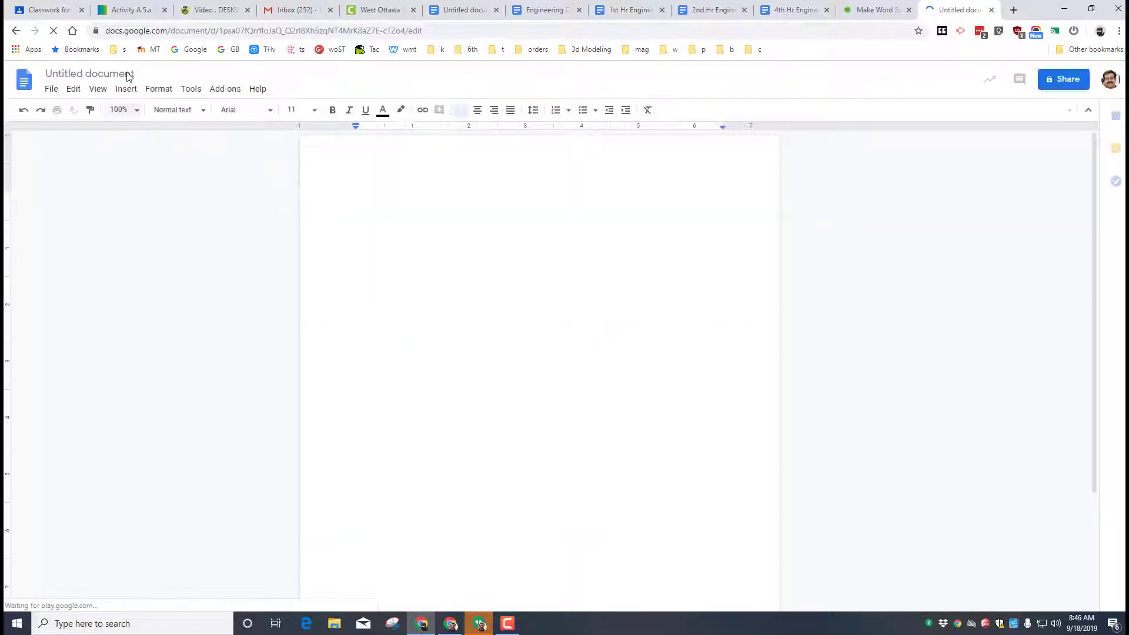
click(127, 74)
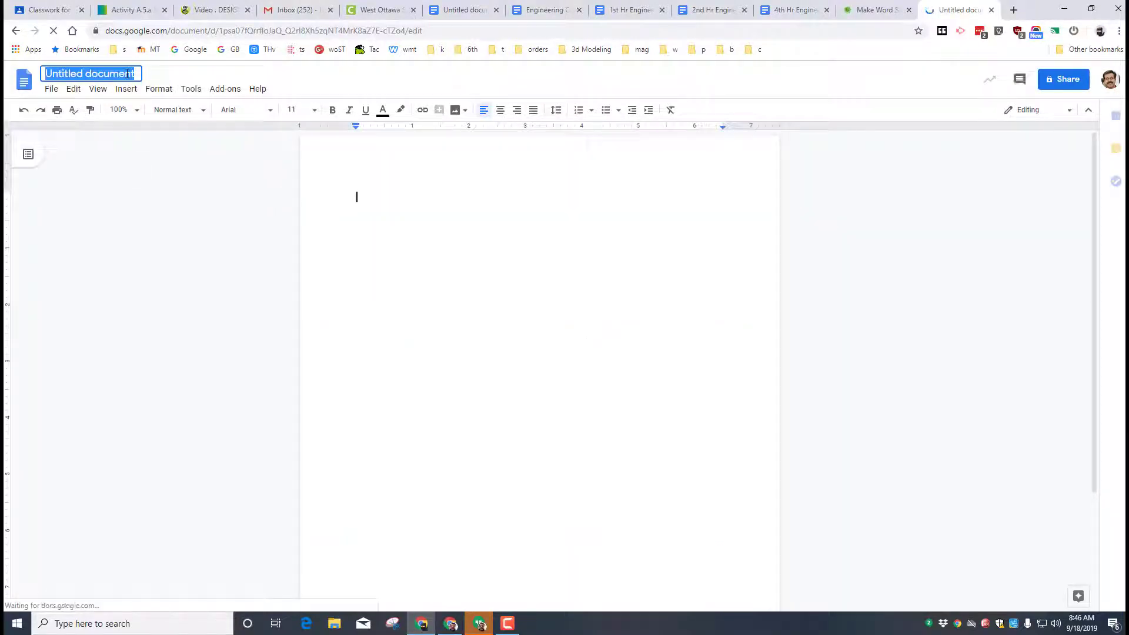
text(brochure mike and joe)
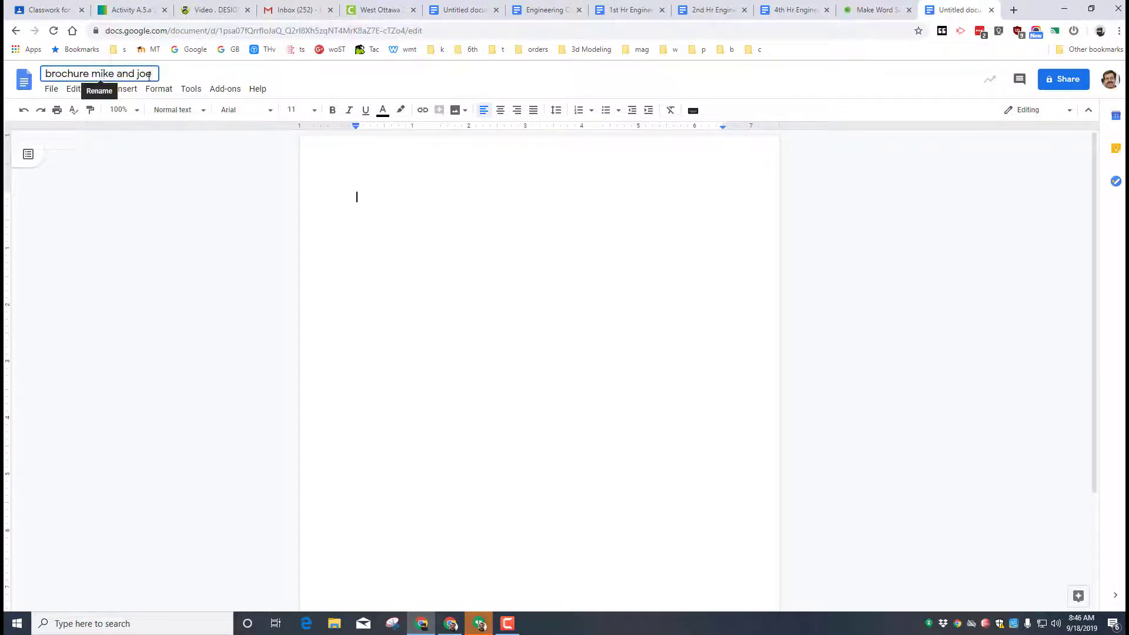
click(350, 210)
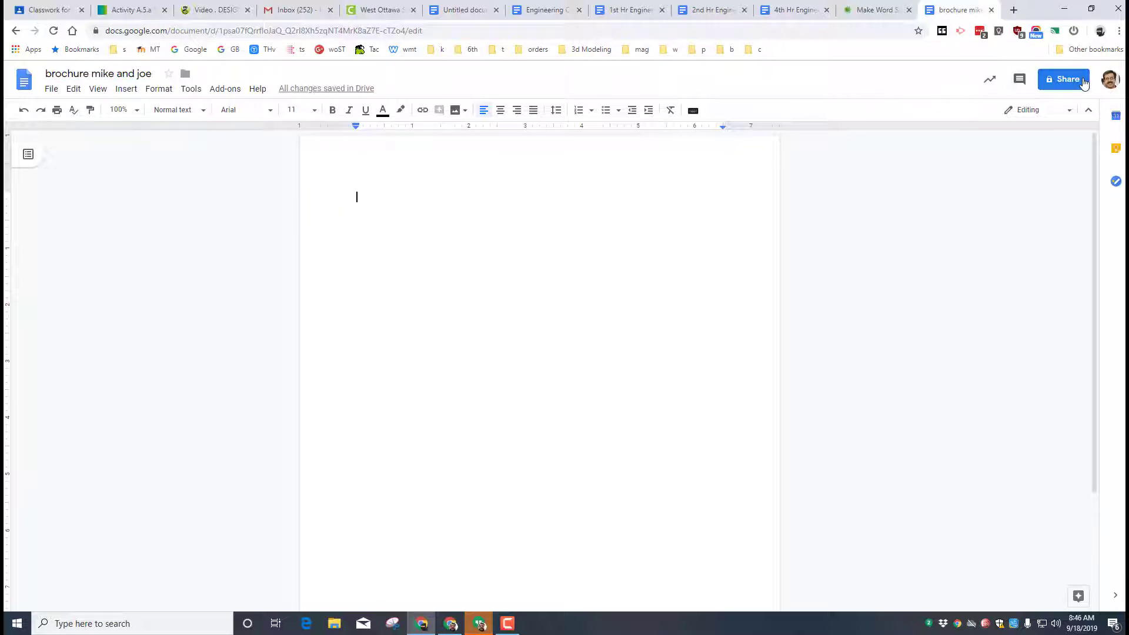
Open the document's sharing options and close them without sharing.
click(1066, 85)
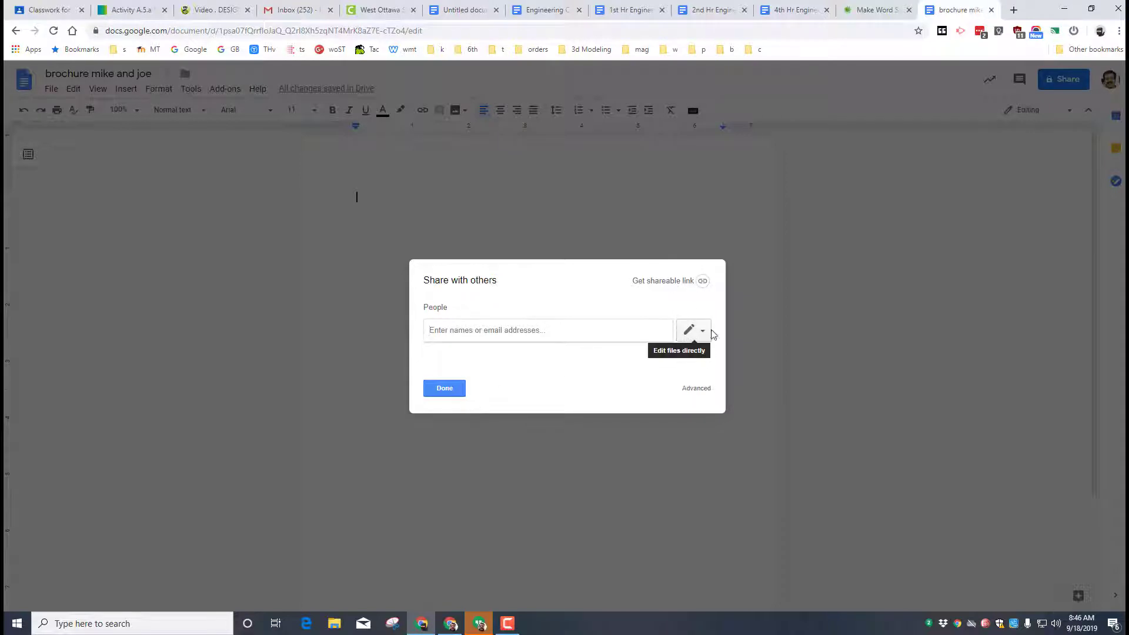
click(445, 389)
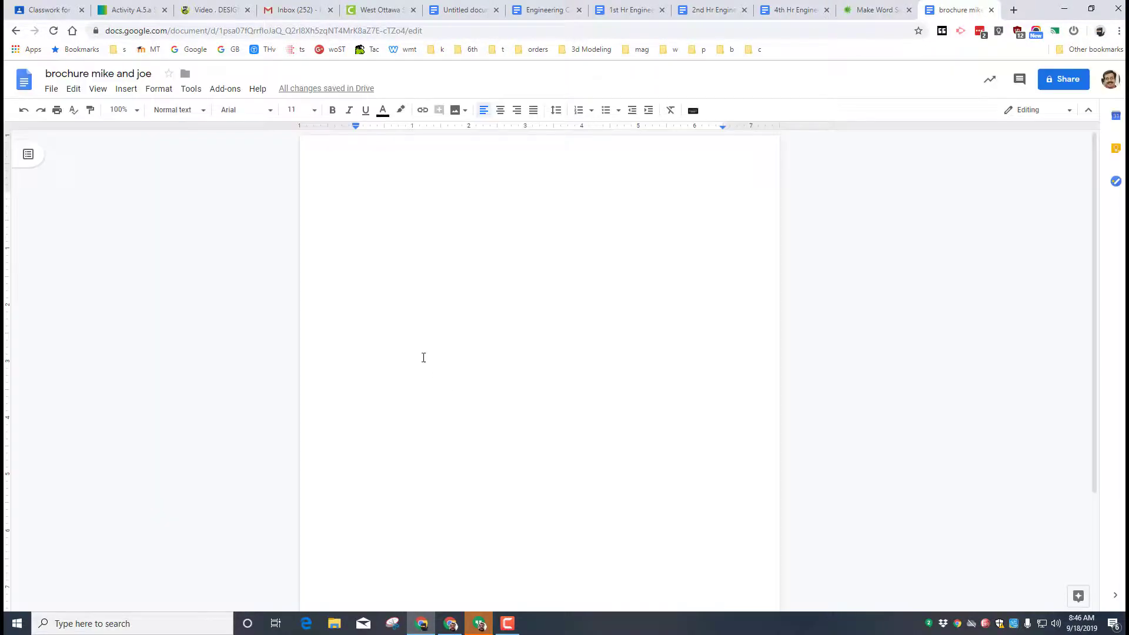
In Page setup, set top, bottom, left and right margins to 0.5 and page colour to light blue.
click(47, 89)
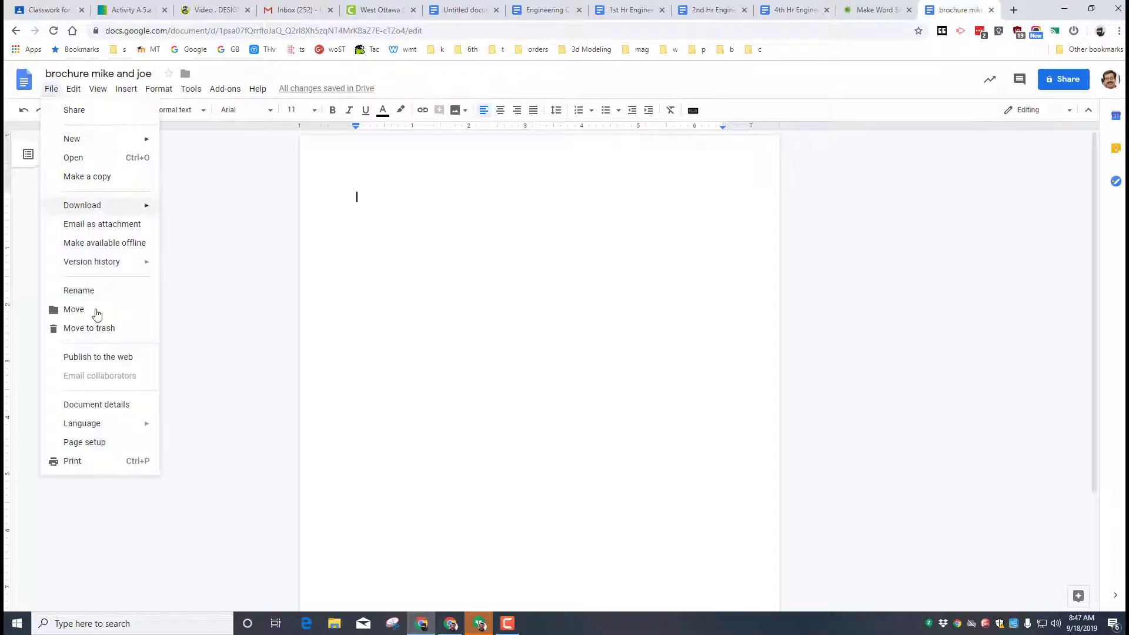
click(89, 450)
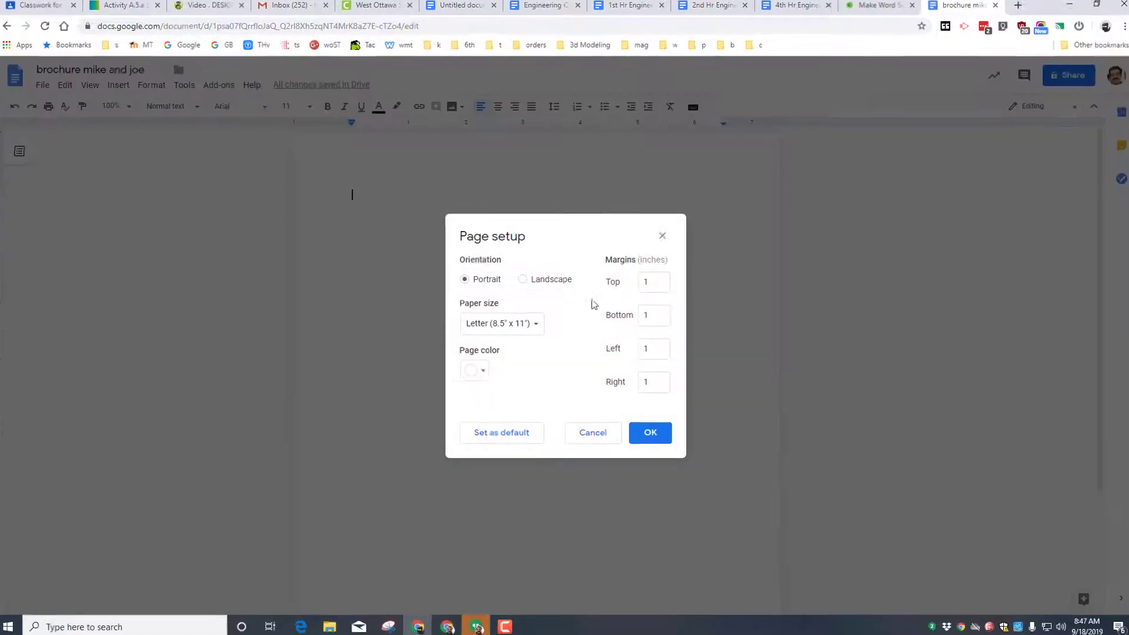
text(.5)
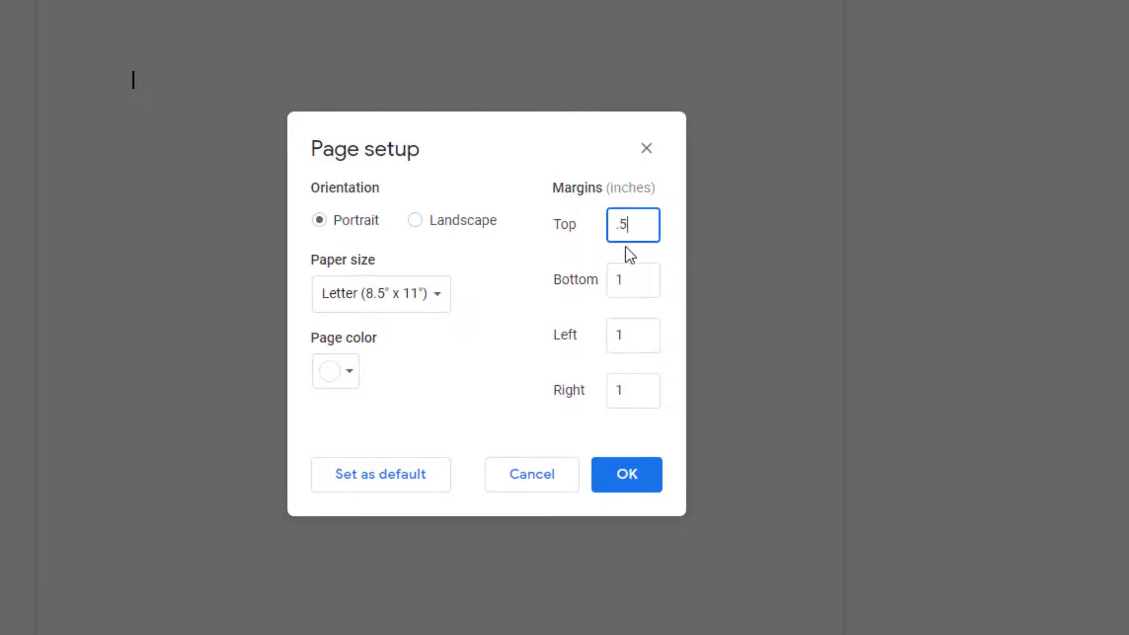
click(634, 288)
text(.5)
click(618, 351)
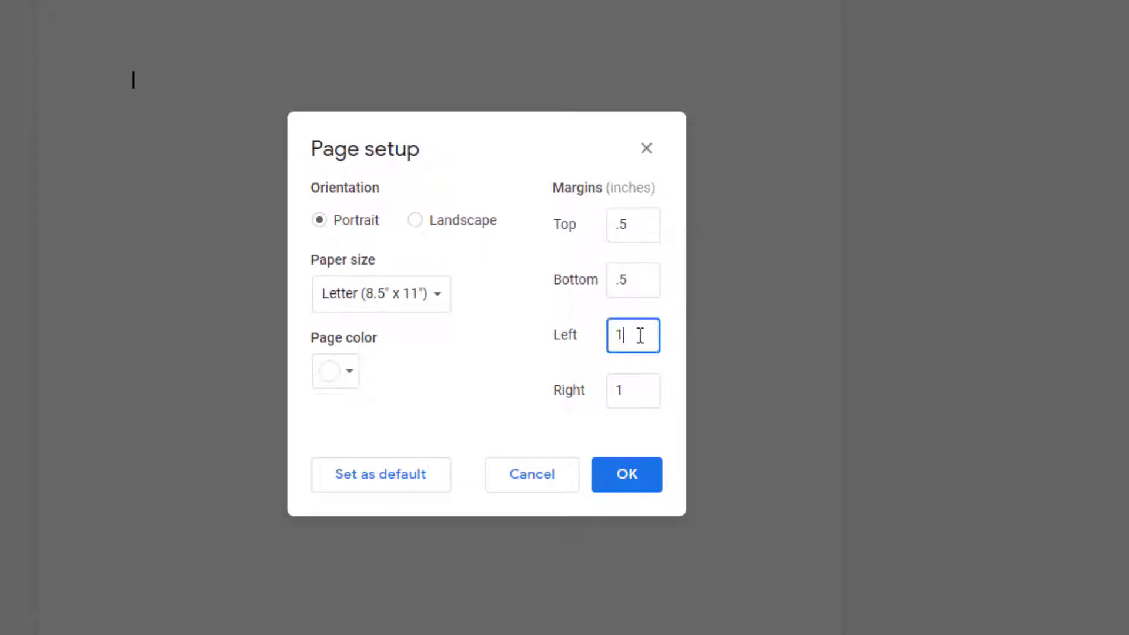
text(.5)
click(640, 387)
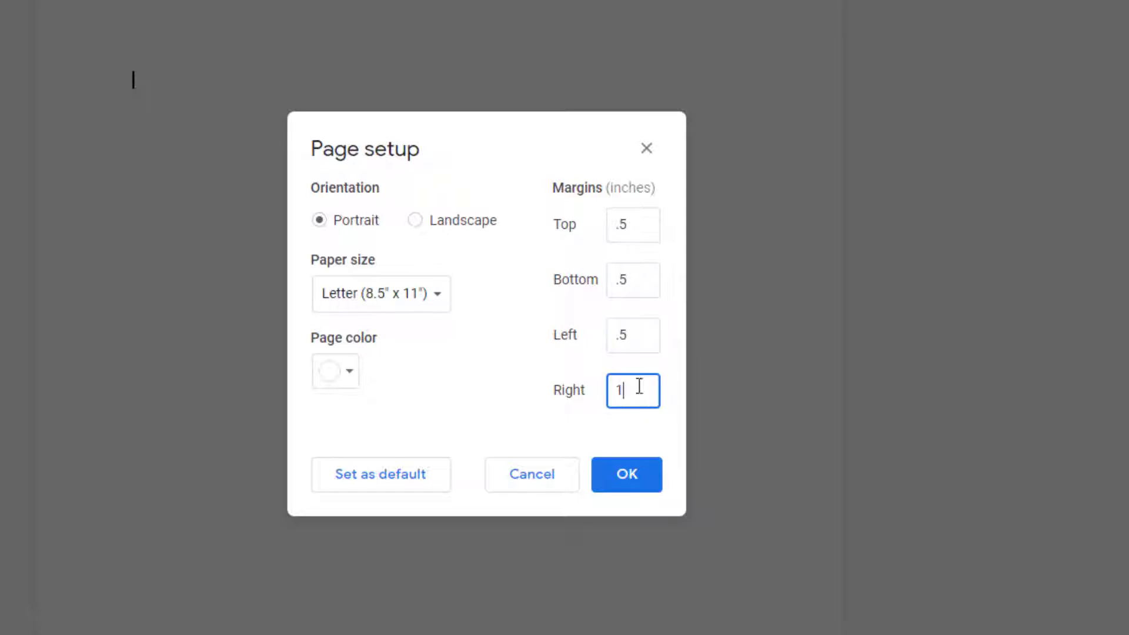
double_click(617, 393)
text(.5)
click(330, 376)
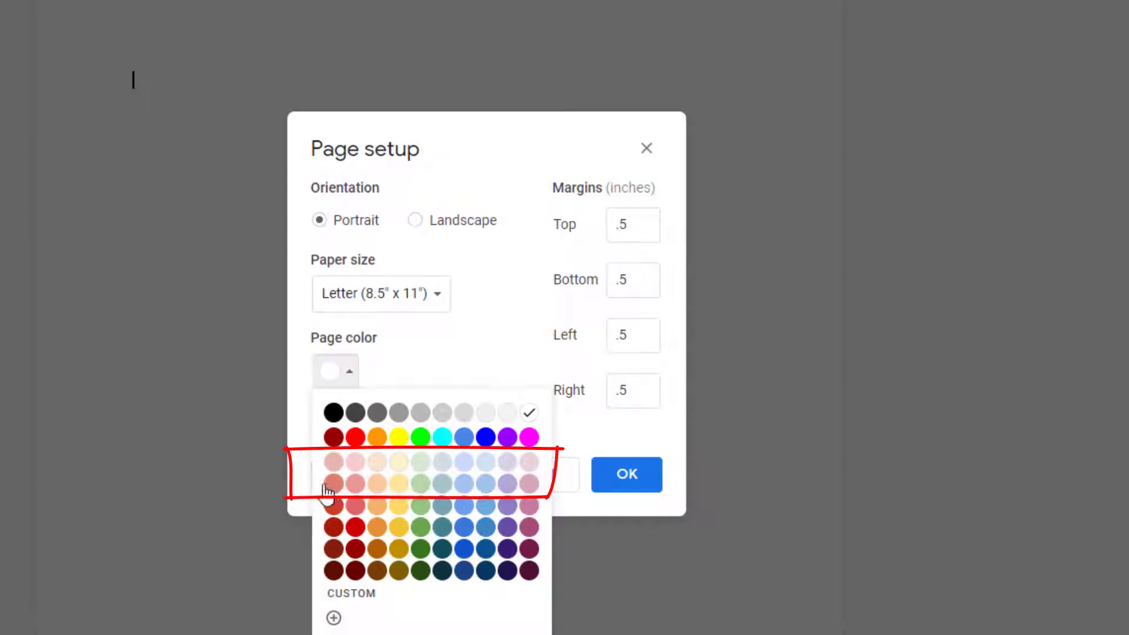
click(486, 484)
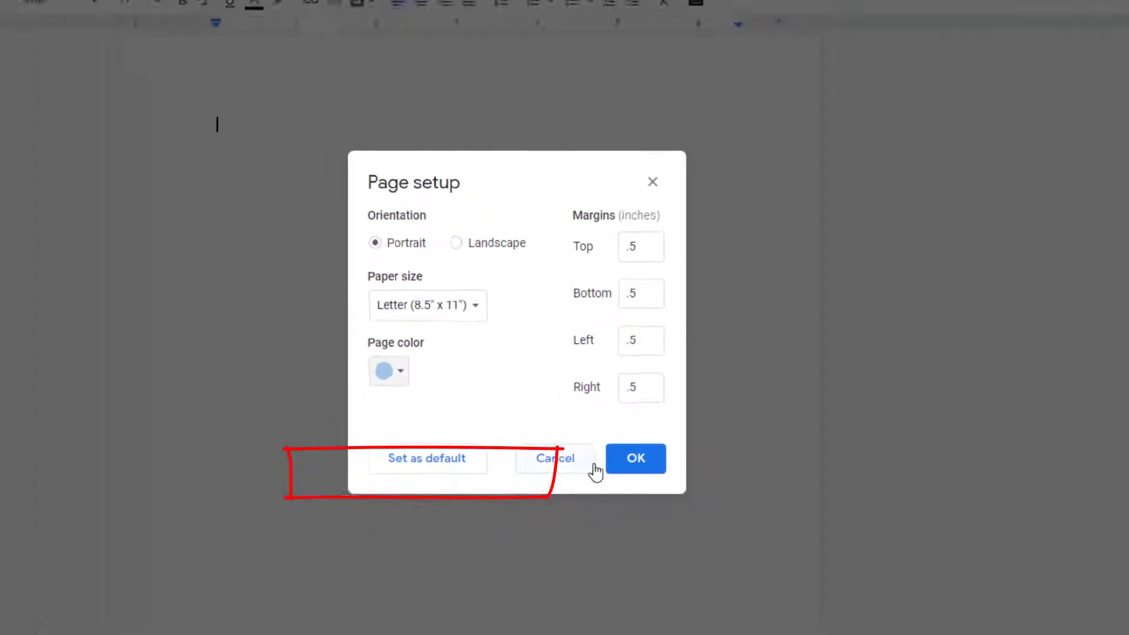
click(638, 460)
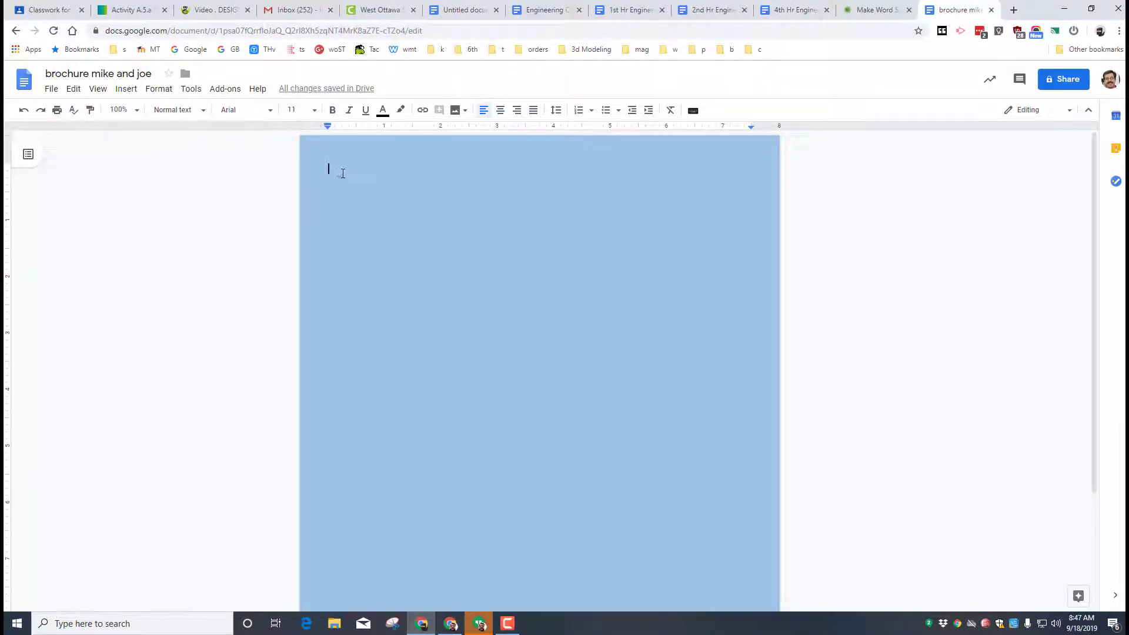
Paste the heading and correct it to 'Plastics Engineer'.
text(Plastic Engineer)
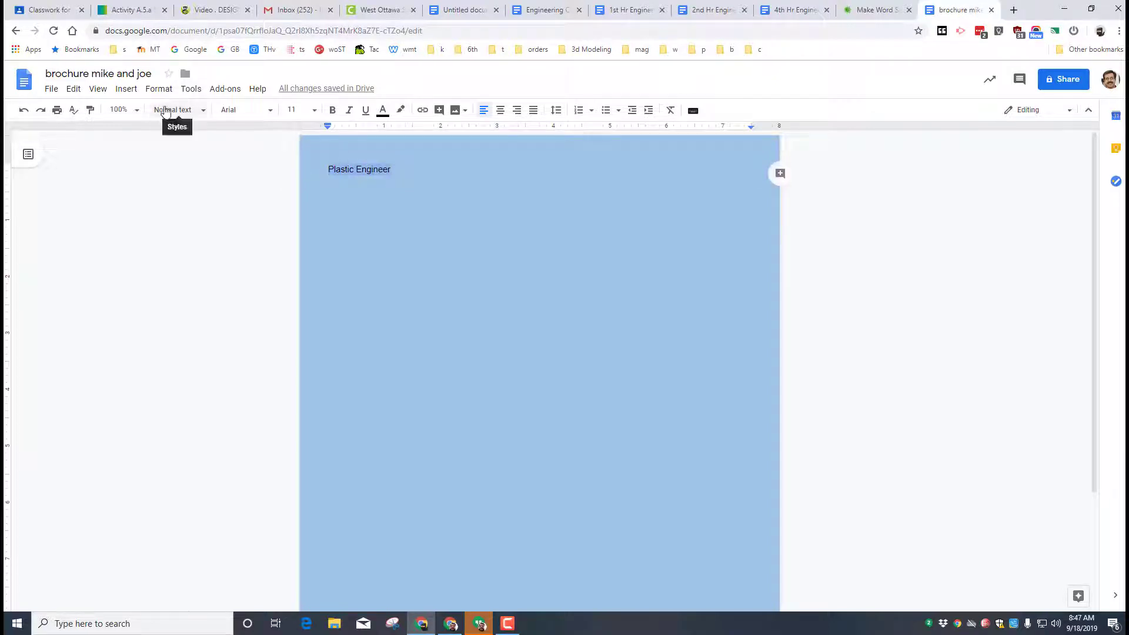
click(354, 172)
text(s)
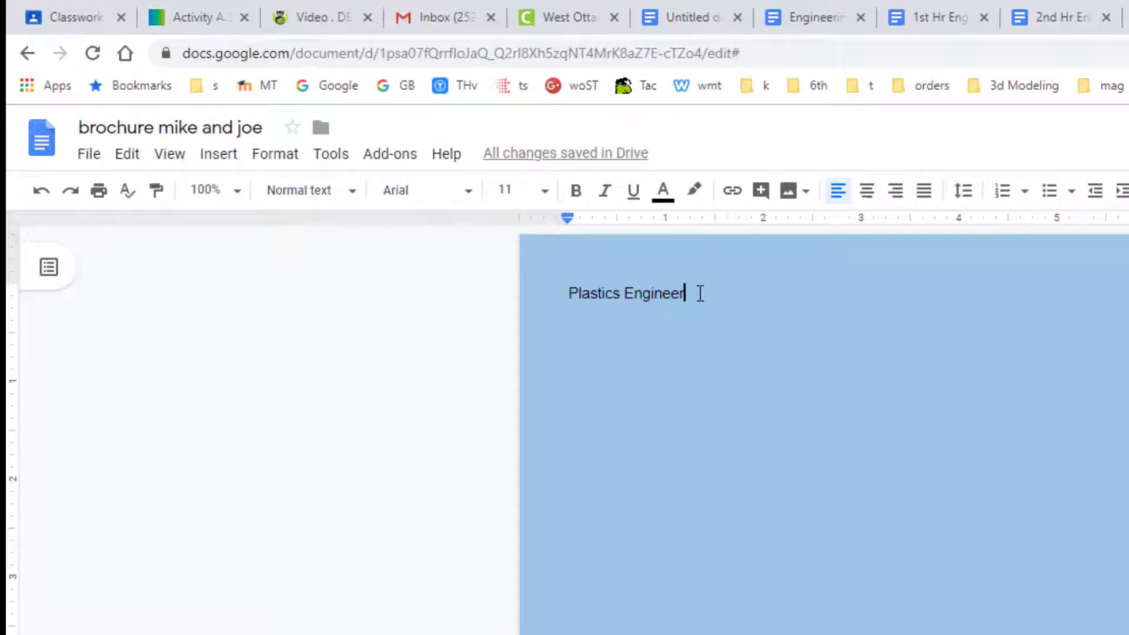
Format the heading as Title style in 26 pt Impact, coloured magenta.
drag(700, 294, 557, 294)
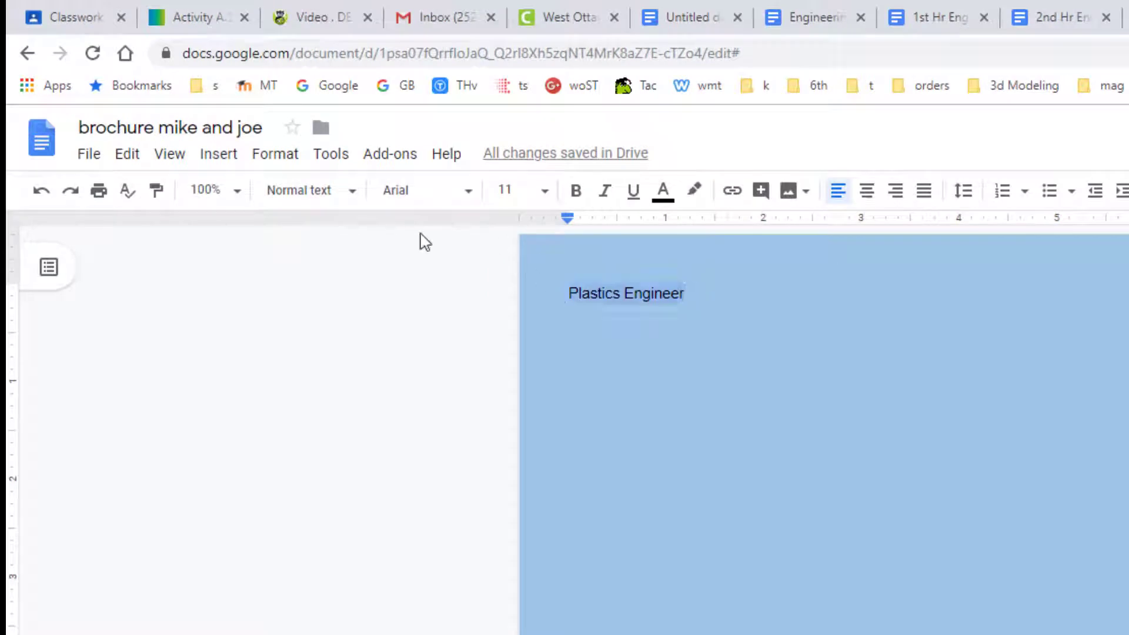
click(308, 200)
click(318, 314)
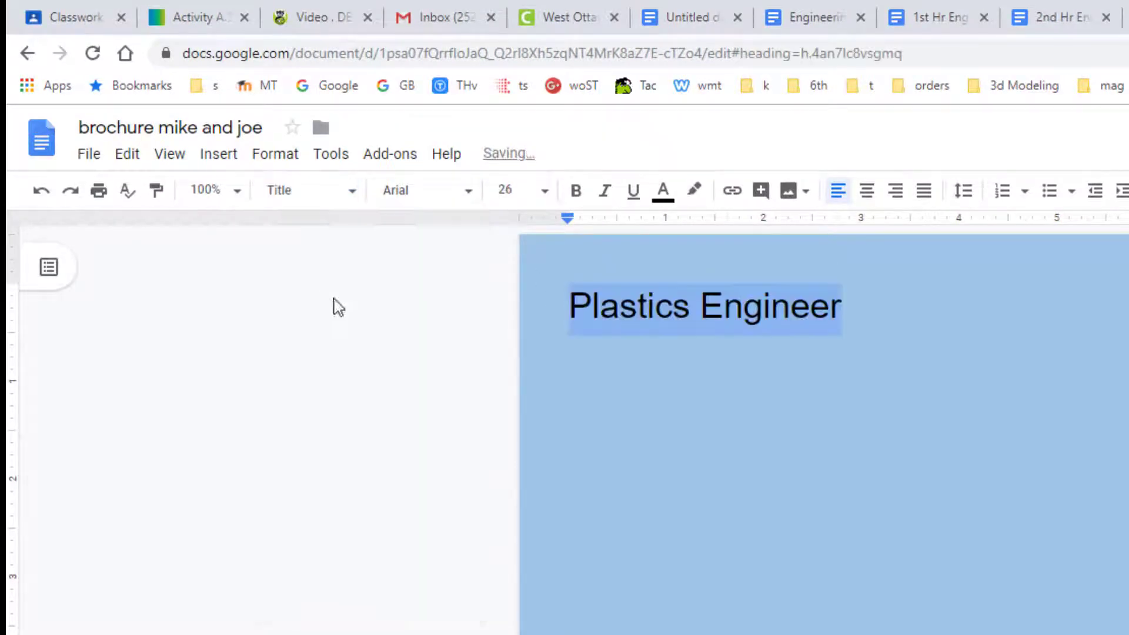
click(420, 205)
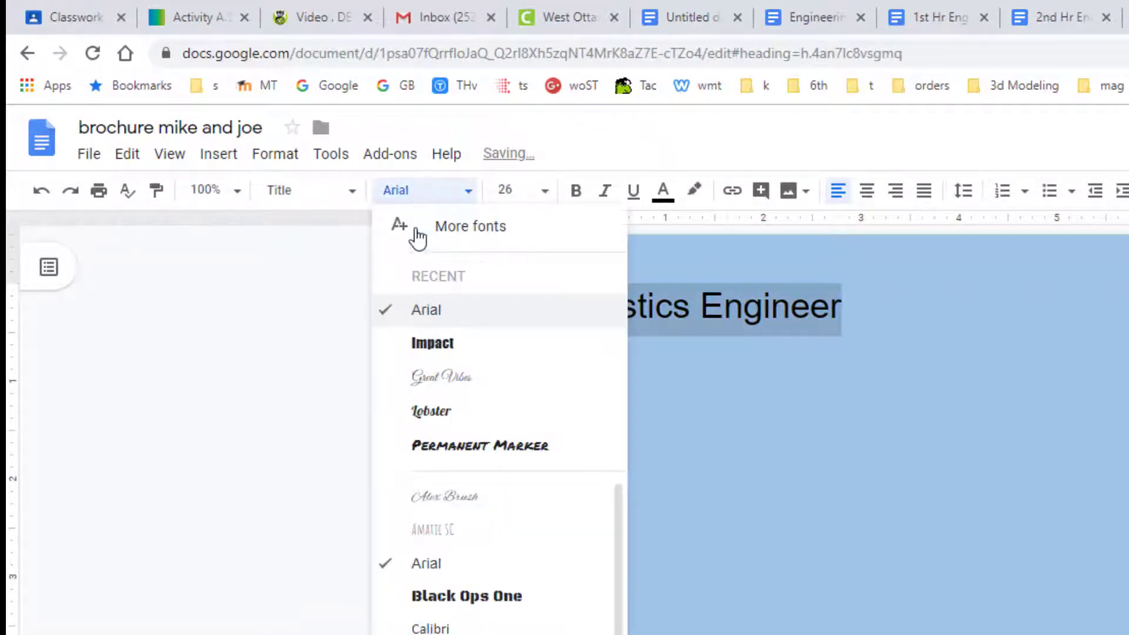
click(431, 341)
click(664, 192)
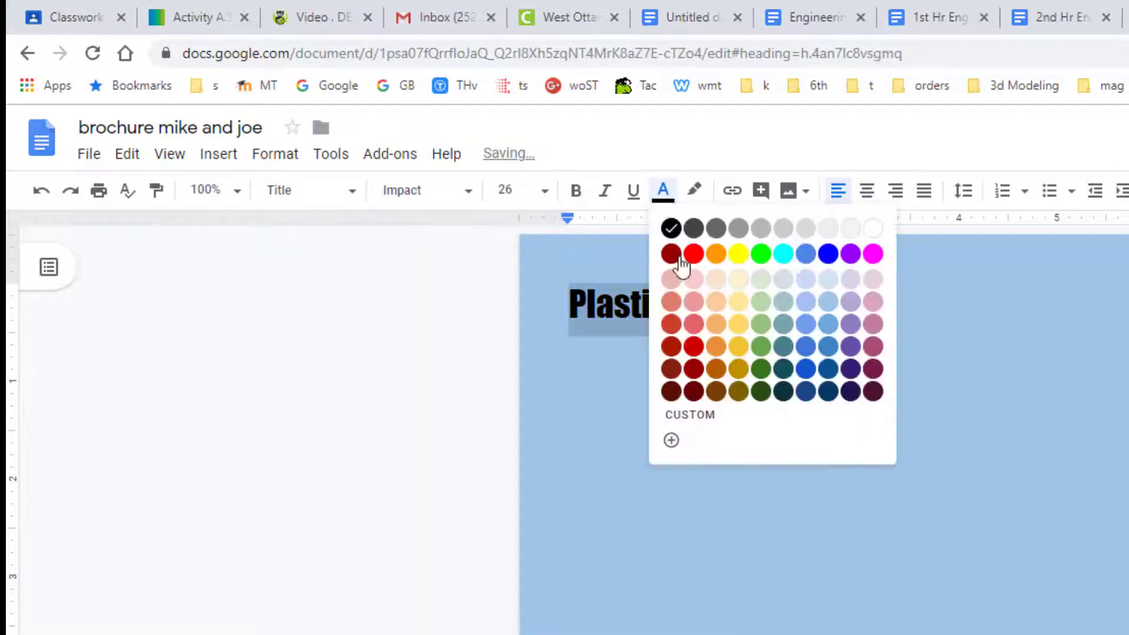
click(869, 254)
click(816, 349)
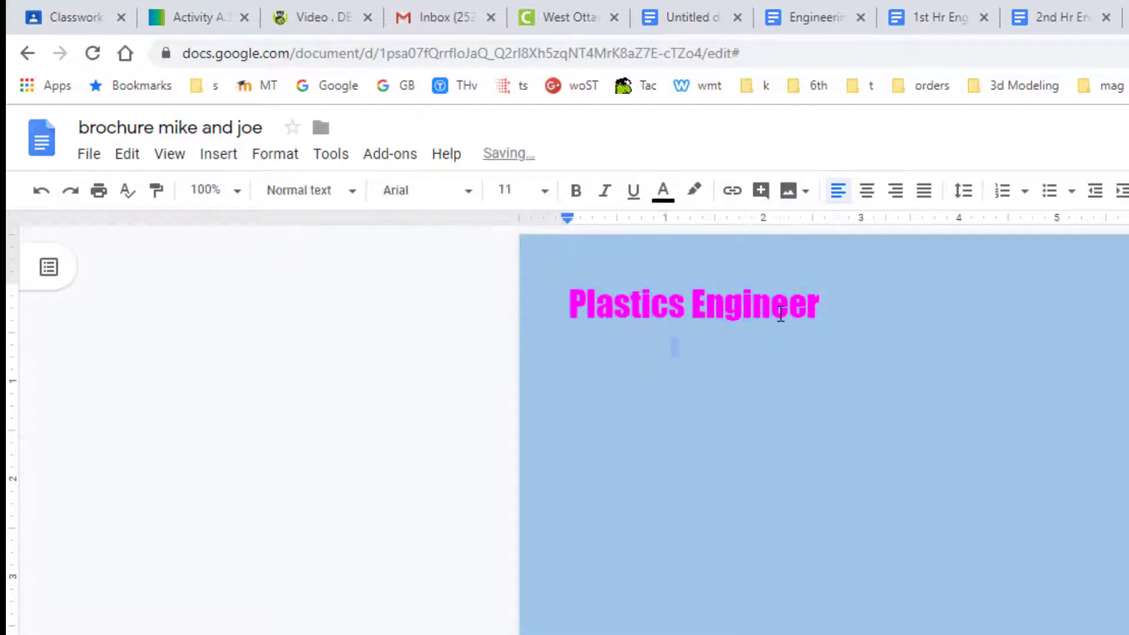
click(835, 321)
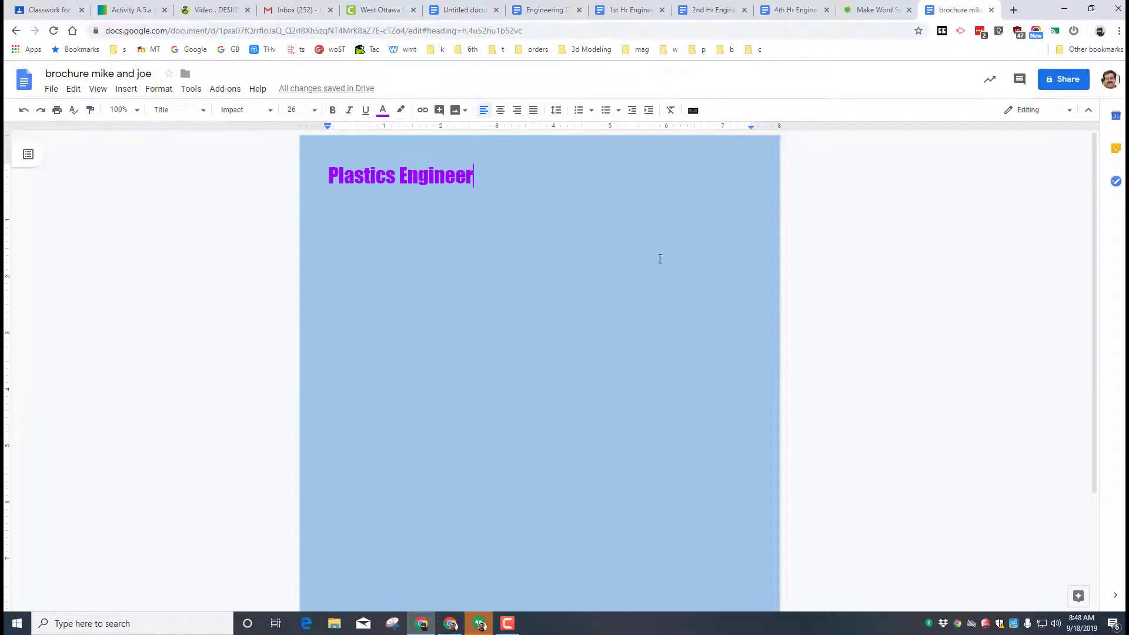
Insert the two-water-bottles photo found by a web image search for 'bottle water'.
click(125, 89)
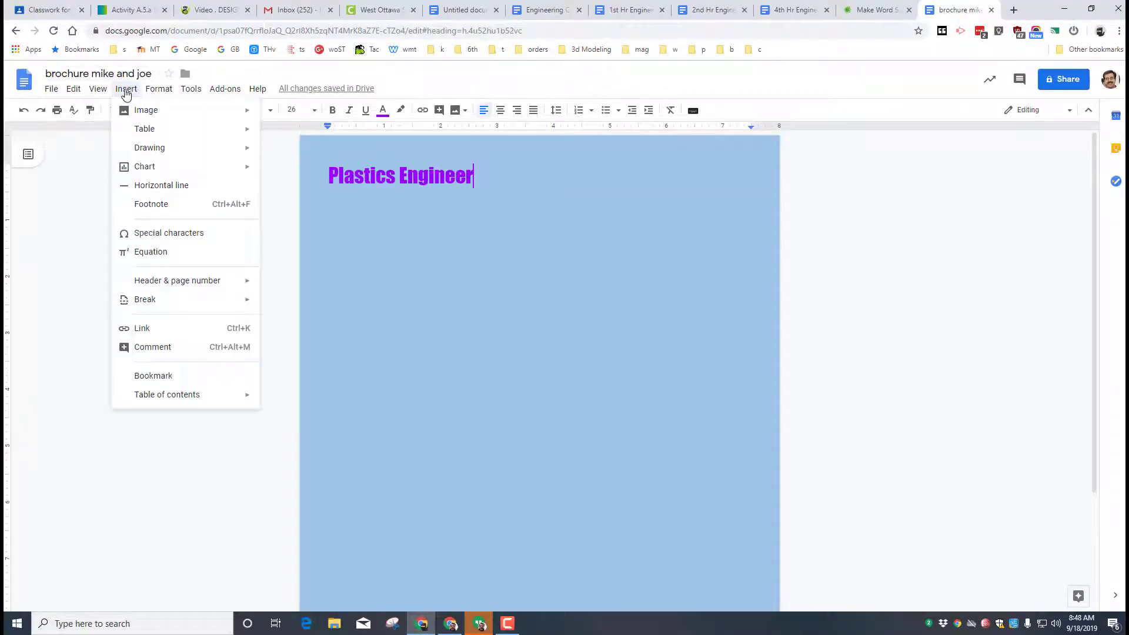
mouse_move(127, 110)
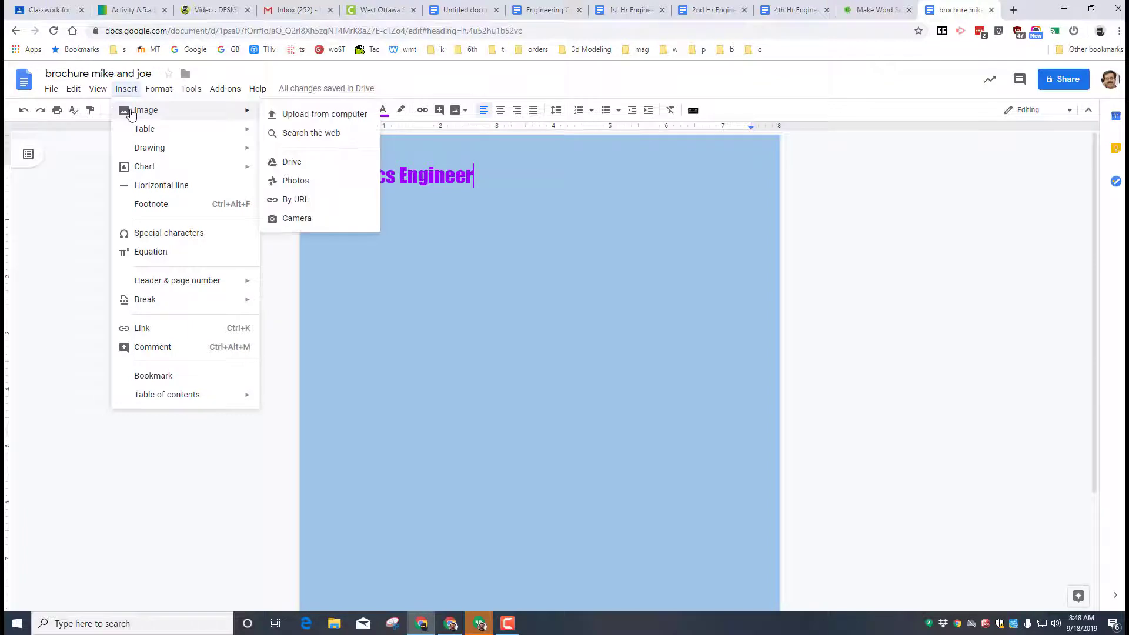
click(308, 133)
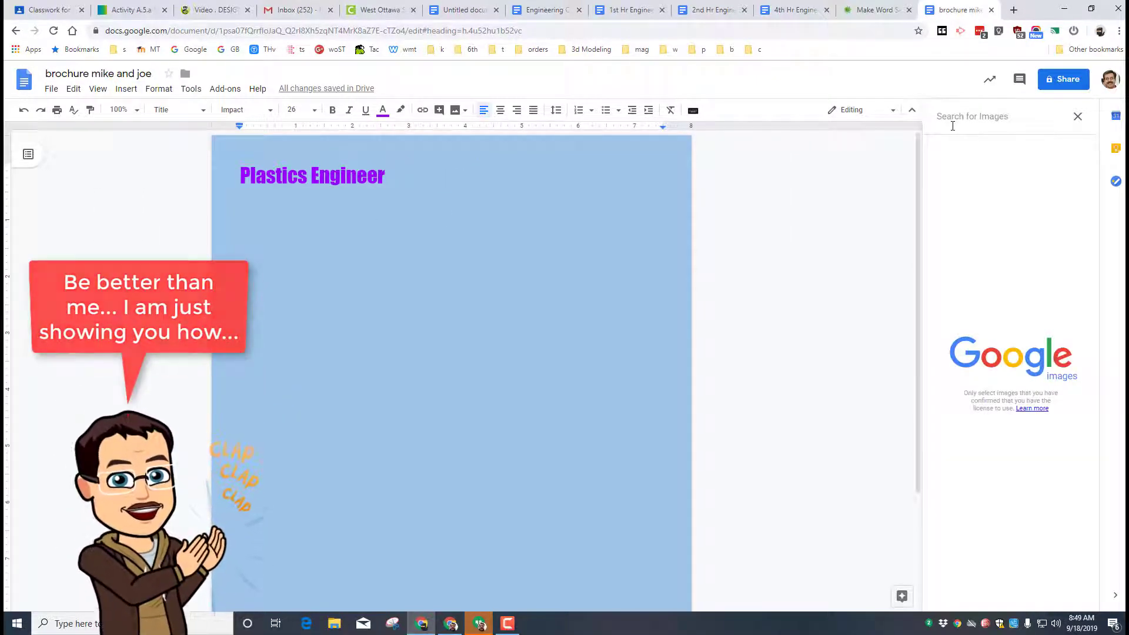
text(bottle)
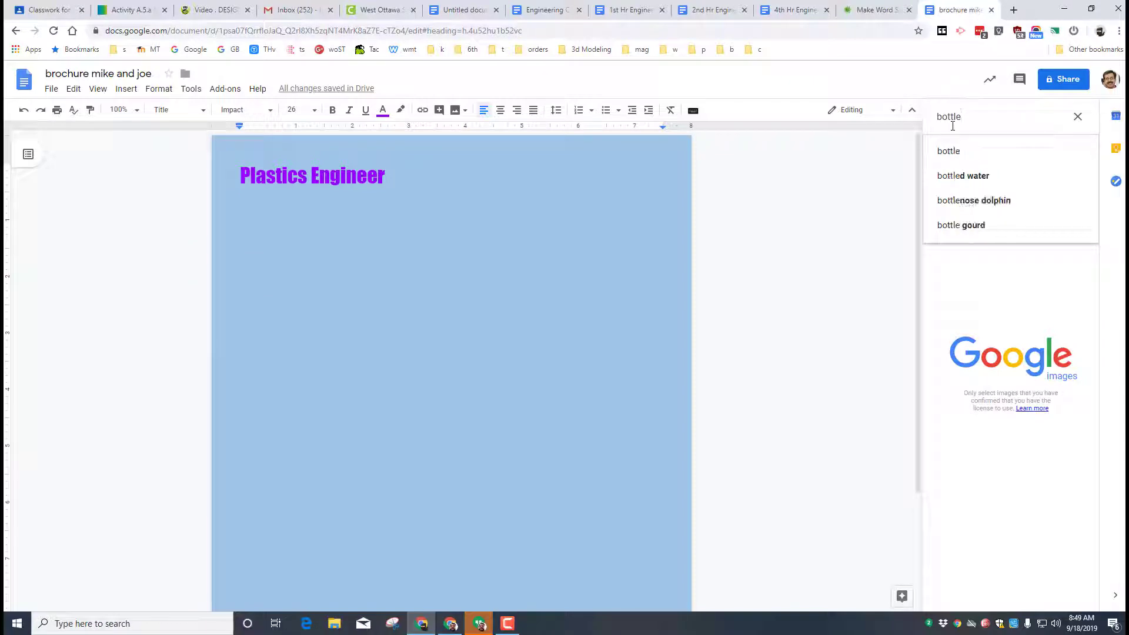
text( water)
key(Return)
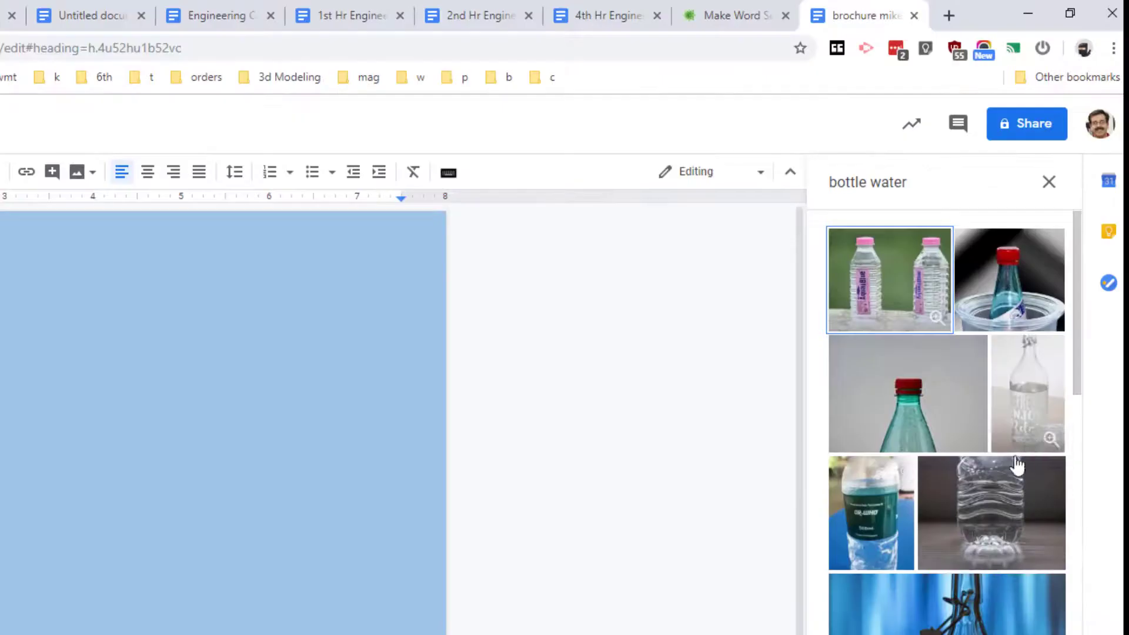
click(921, 308)
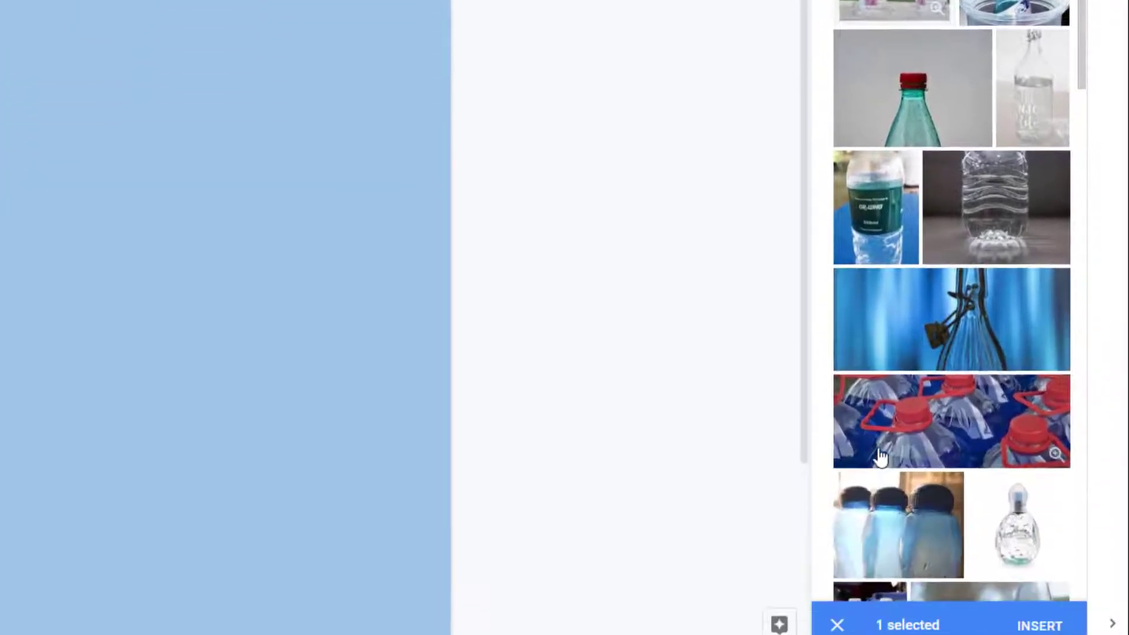
click(1040, 625)
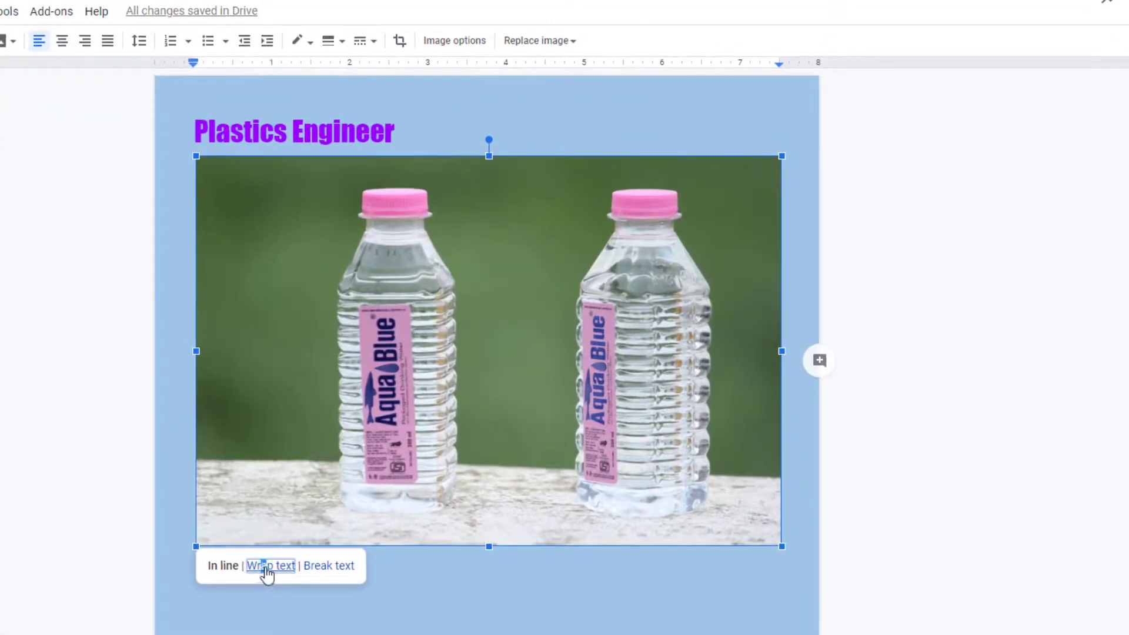
Set the bottle photo to wrap text and shrink it proportionally.
click(270, 567)
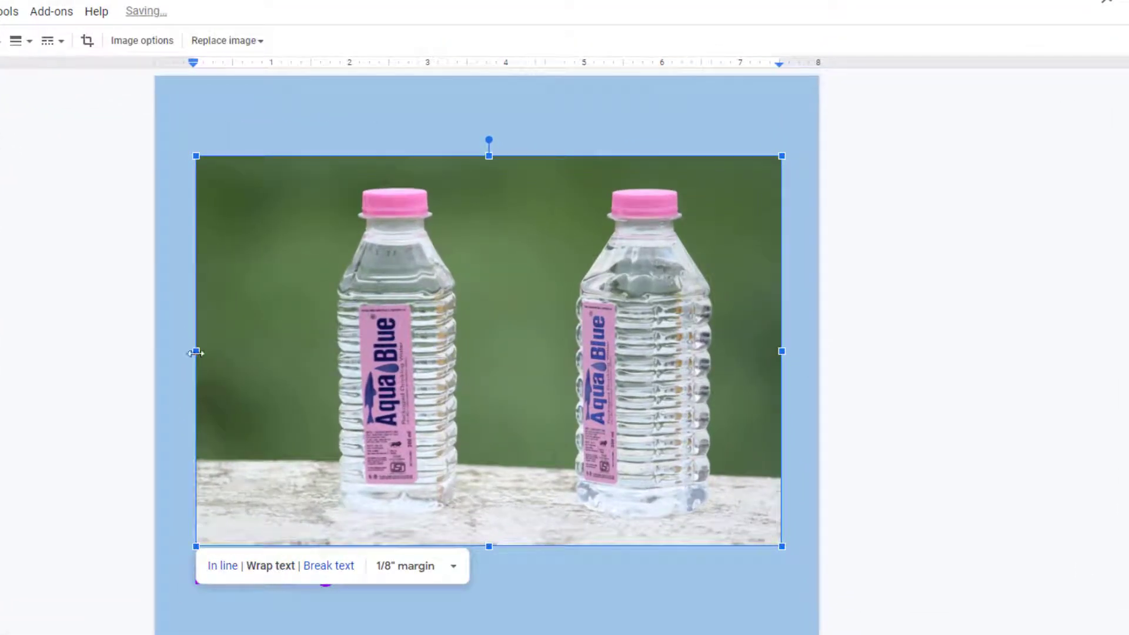
drag(196, 353, 510, 344)
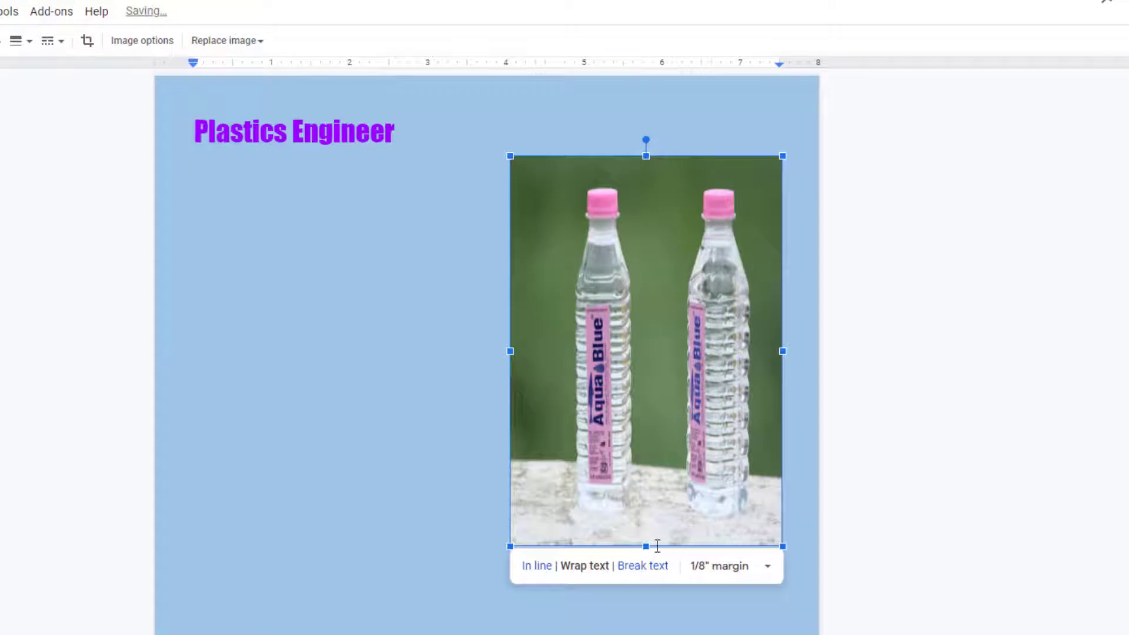
drag(645, 546, 646, 341)
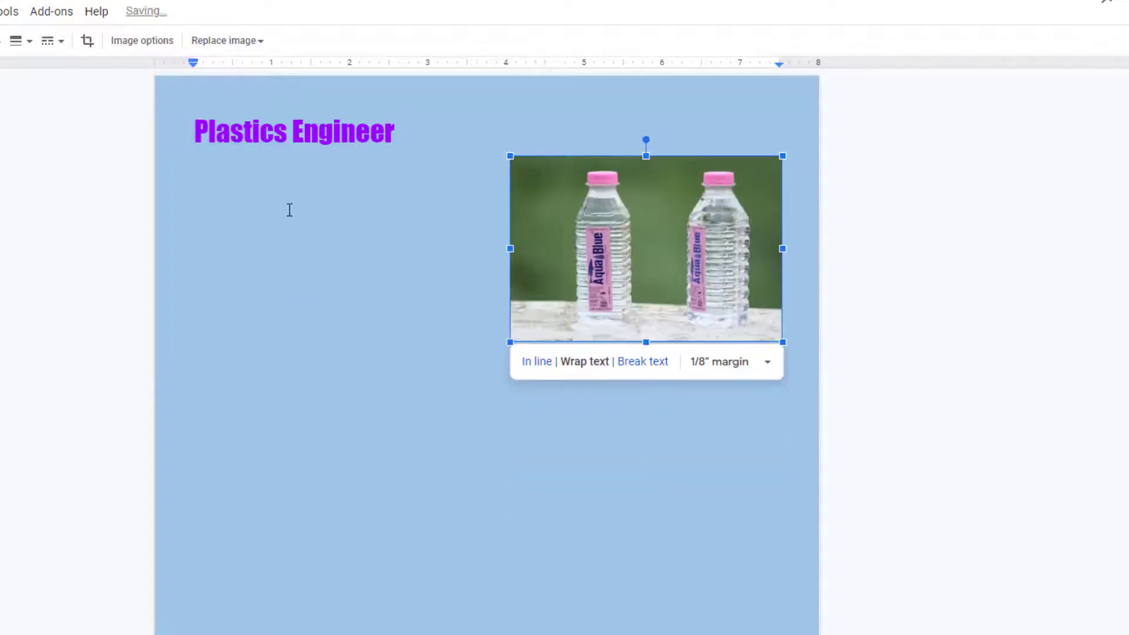
Add an empty line after the title and move the bottle photo up beside it.
click(198, 200)
drag(395, 160, 405, 160)
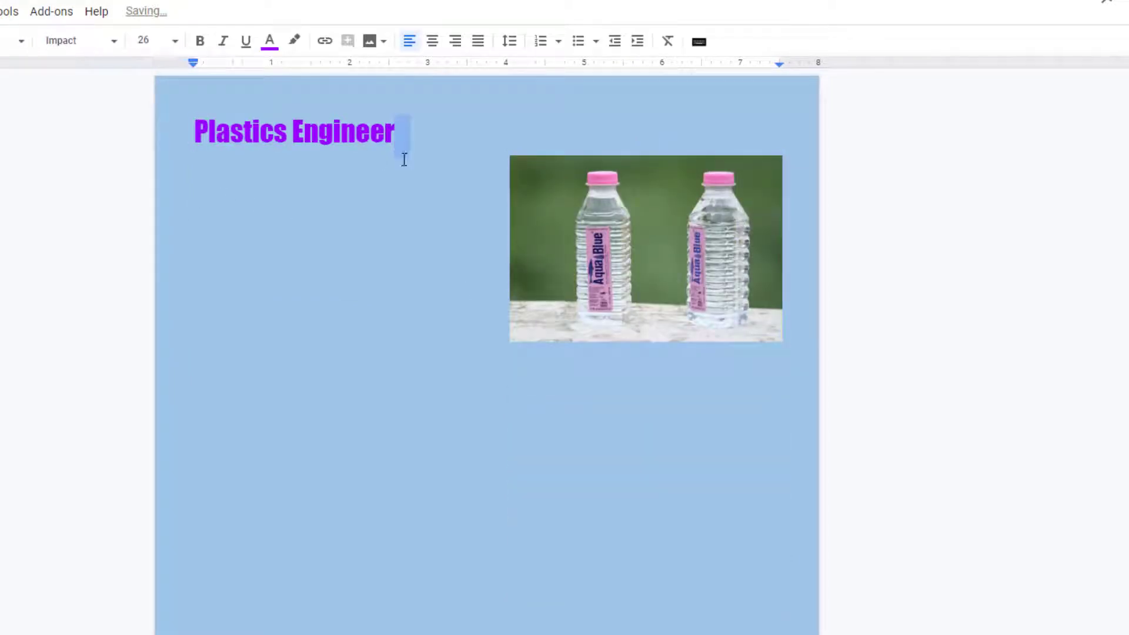
click(420, 152)
key(Return)
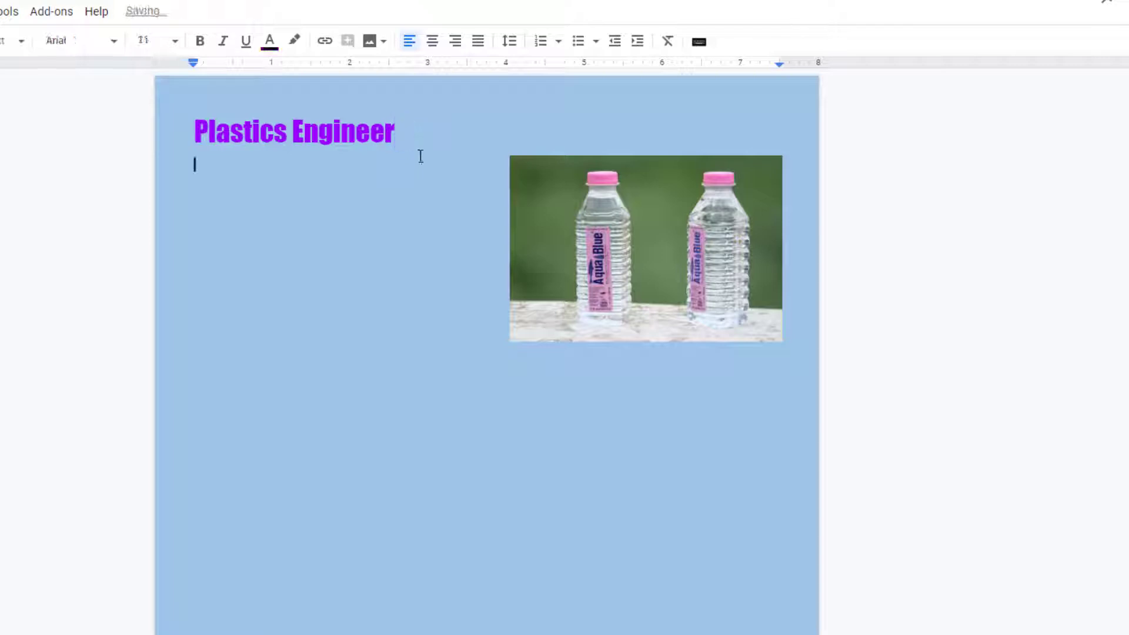
click(655, 200)
drag(655, 200, 641, 183)
Type the intro line 'A plastics Engineer works with creating solutions to task that' under the title.
click(253, 258)
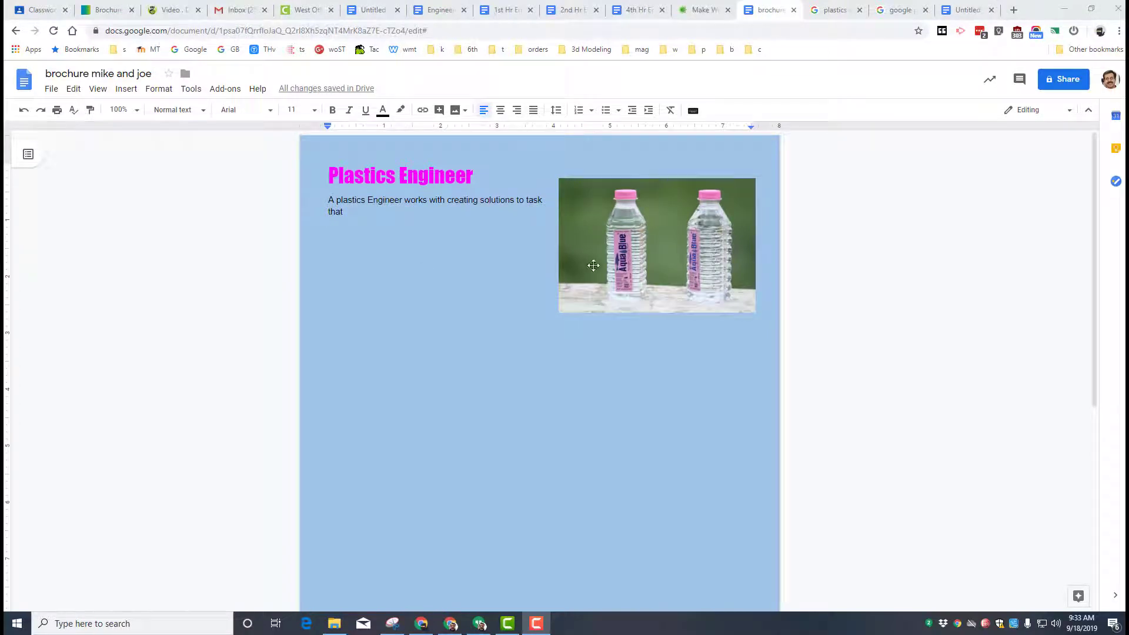
scroll(547, 370, down, 2)
scroll(509, 398, up, 2)
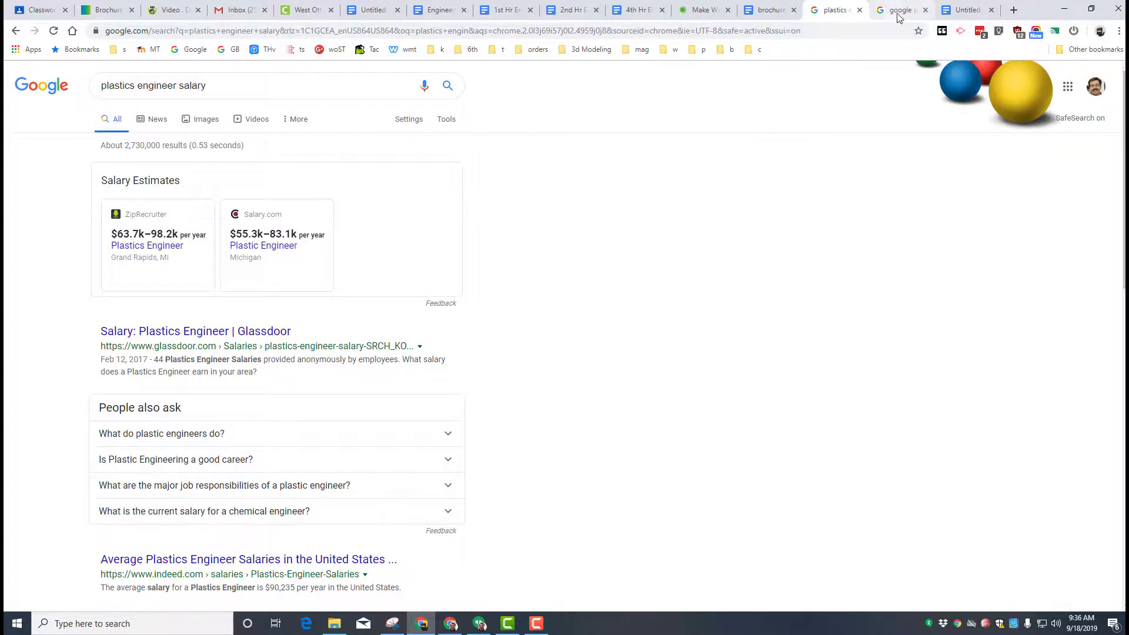
Switch to the plastics engineer image results and preview the UMass Lowell lab photo.
click(898, 17)
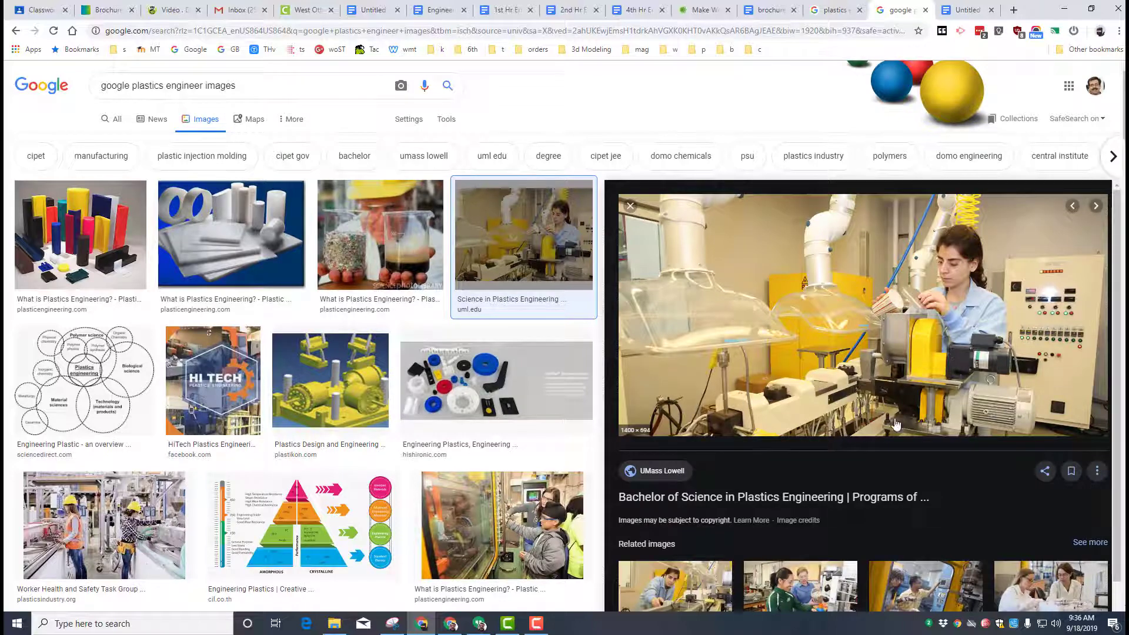
right_click(857, 307)
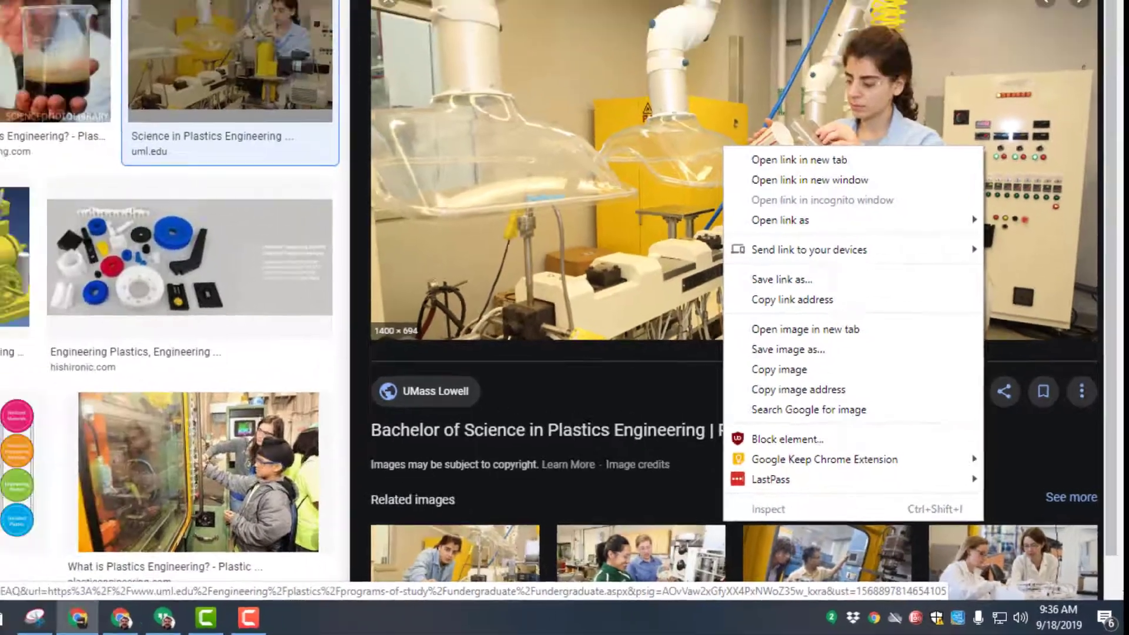
click(714, 365)
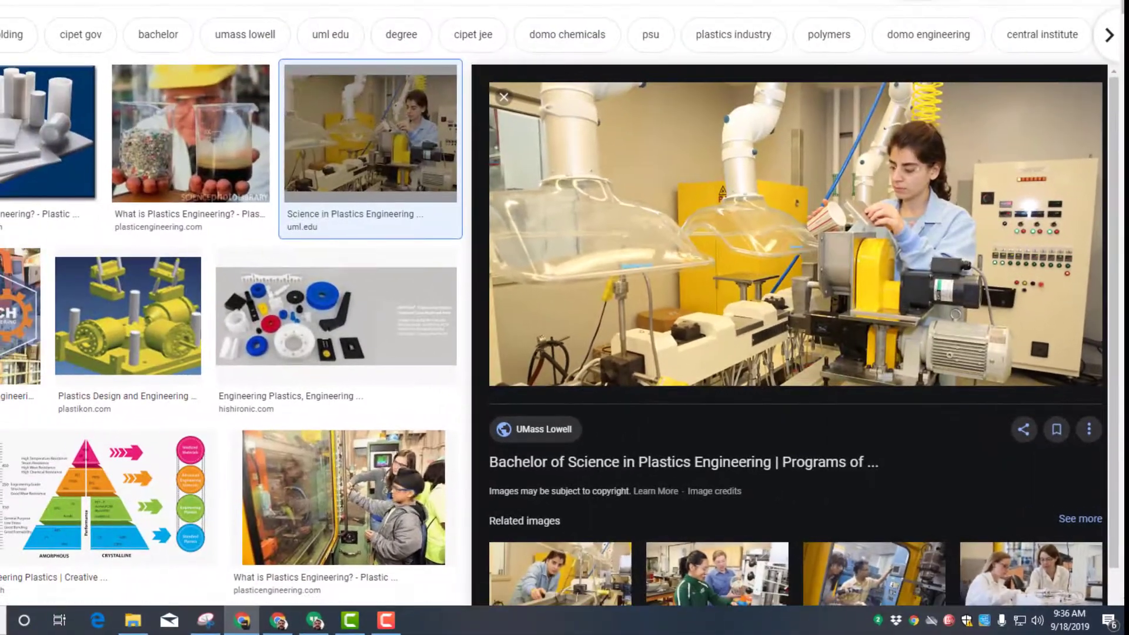
Snip the engineer-at-work photo with Snipping Tool.
click(206, 620)
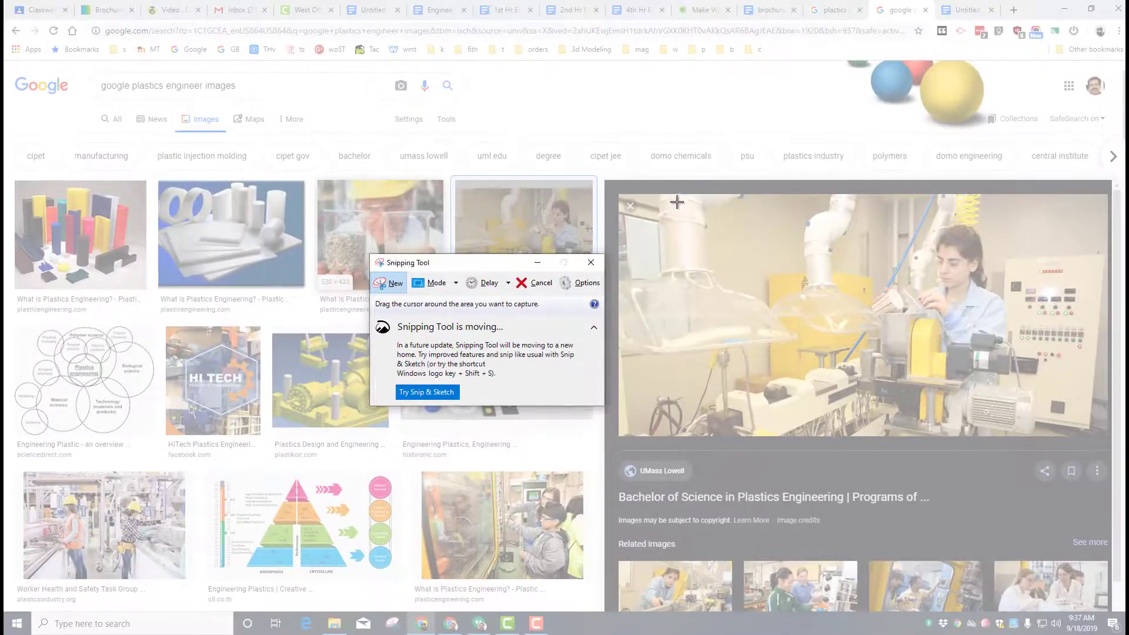
drag(563, 92, 1045, 373)
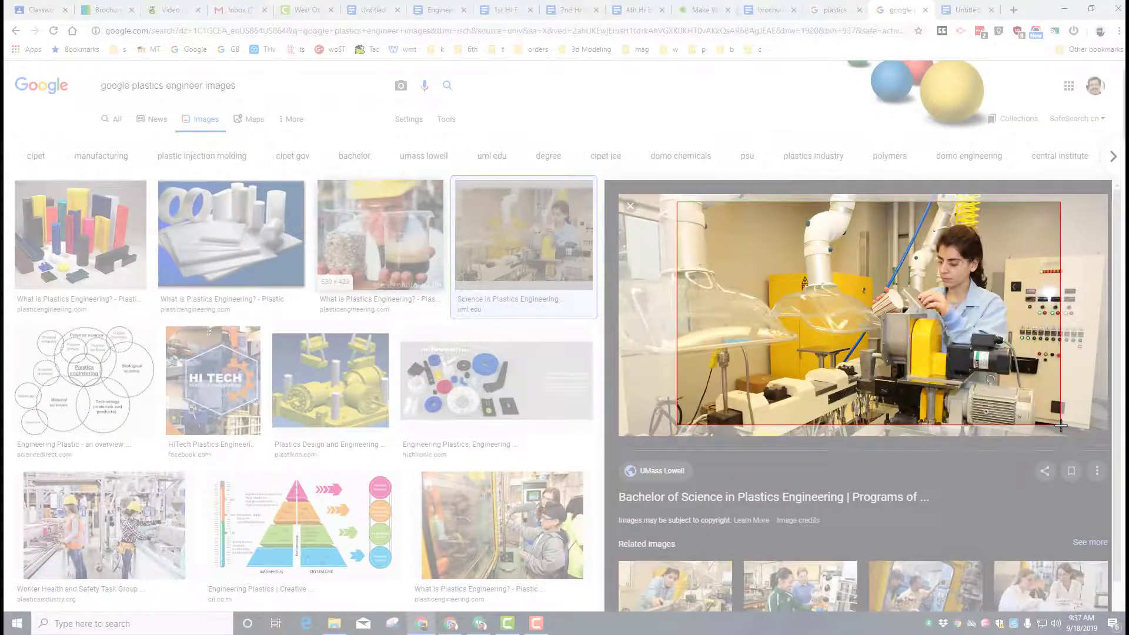
drag(1062, 424, 1061, 424)
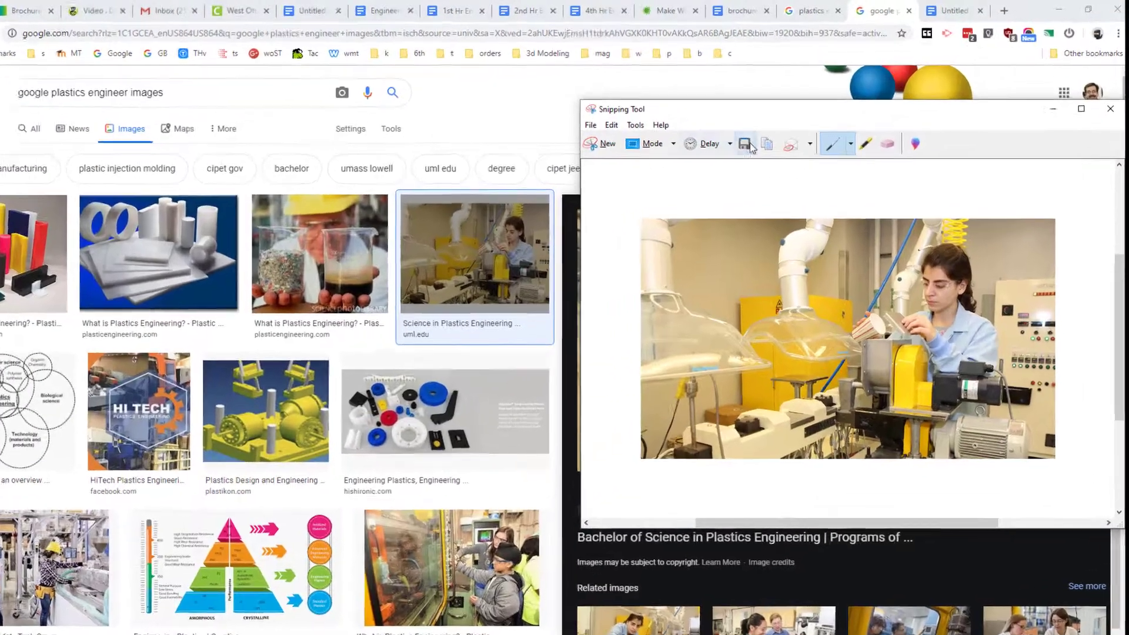
Save the snip as a PNG in Downloads with 'uml' appended to its file name.
click(775, 135)
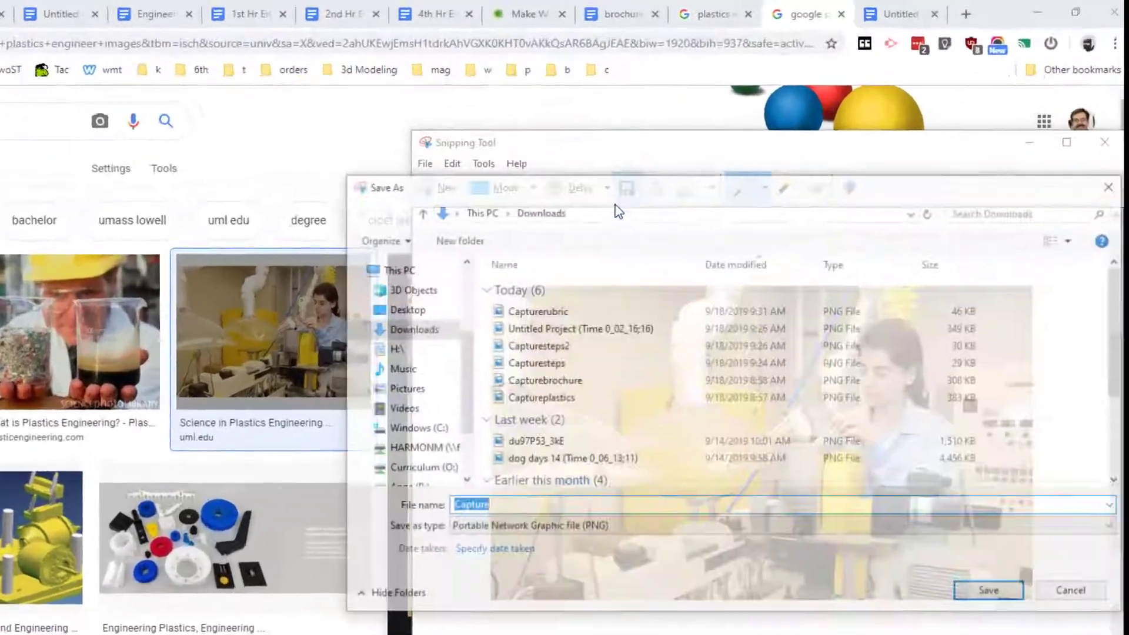
scroll(438, 309, up, 3)
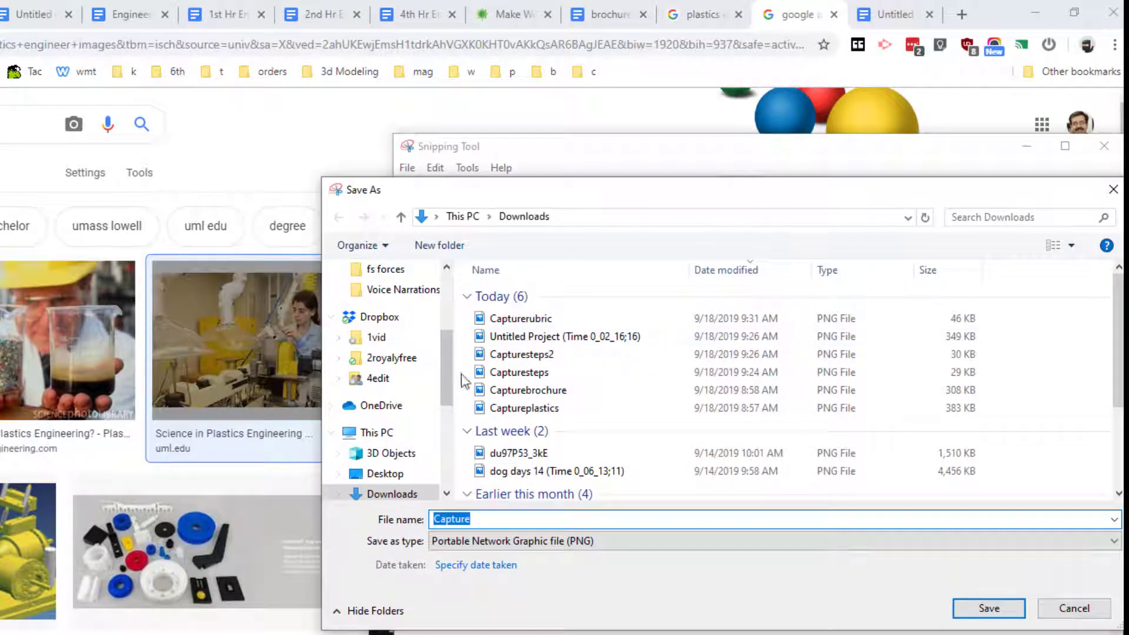
click(503, 519)
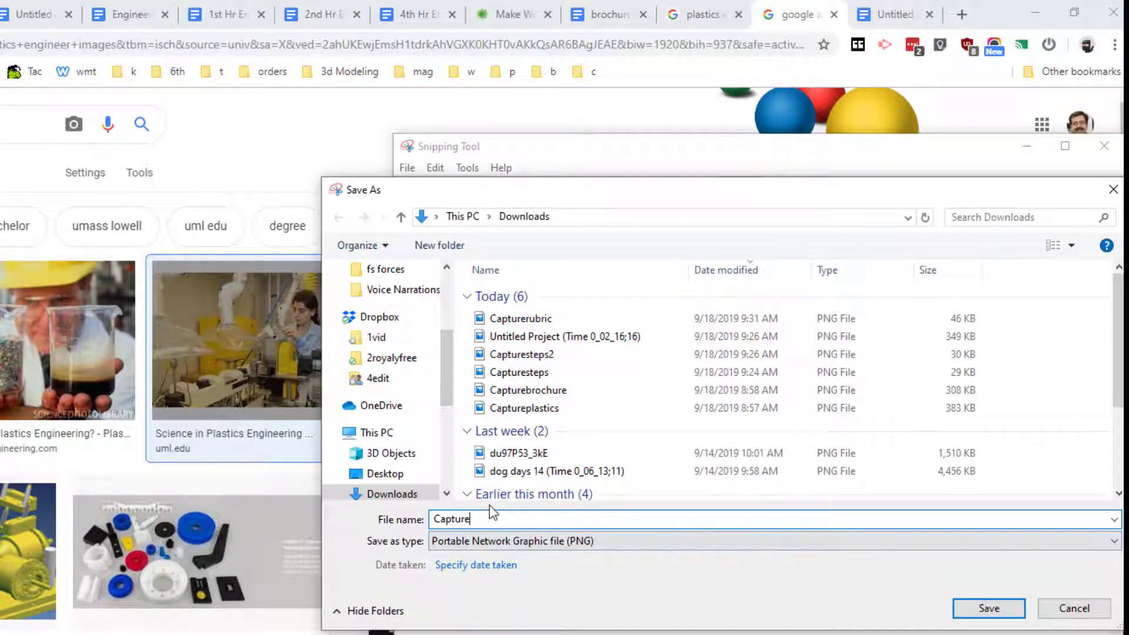
text(uml)
click(997, 609)
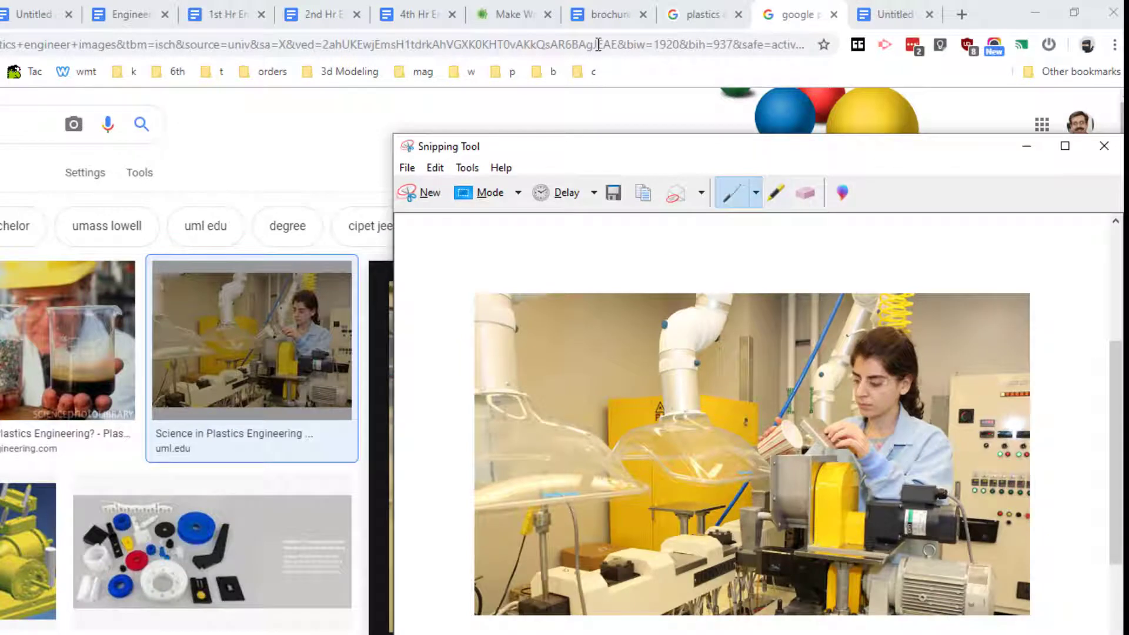
click(611, 15)
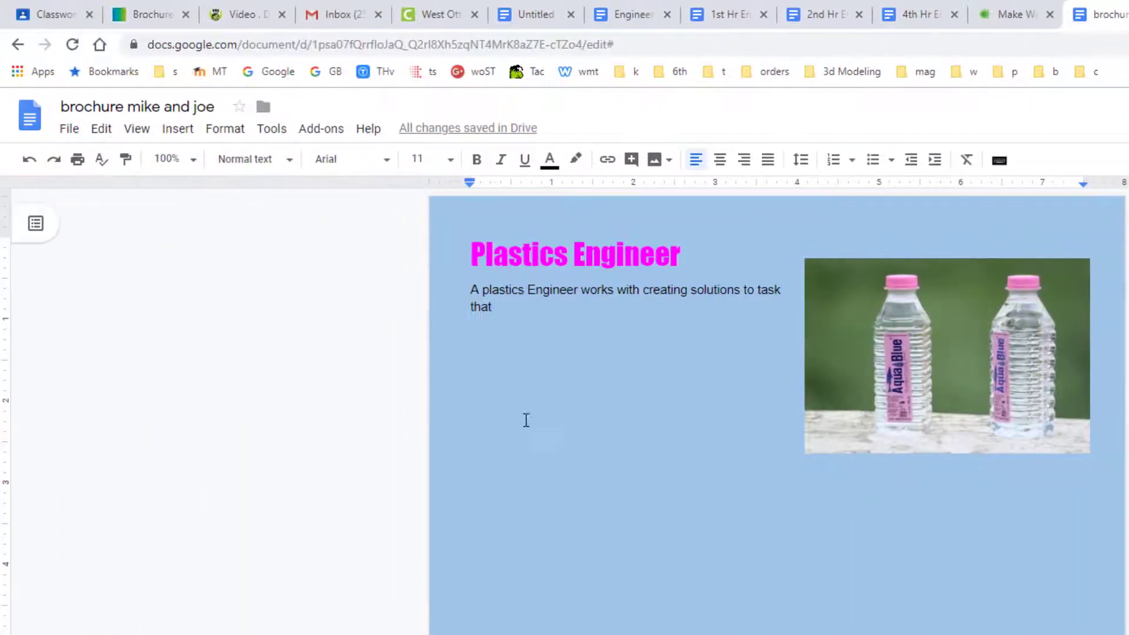
Upload the Captureim image from Downloads onto a new line below the intro text.
key(Return)
key(Return)
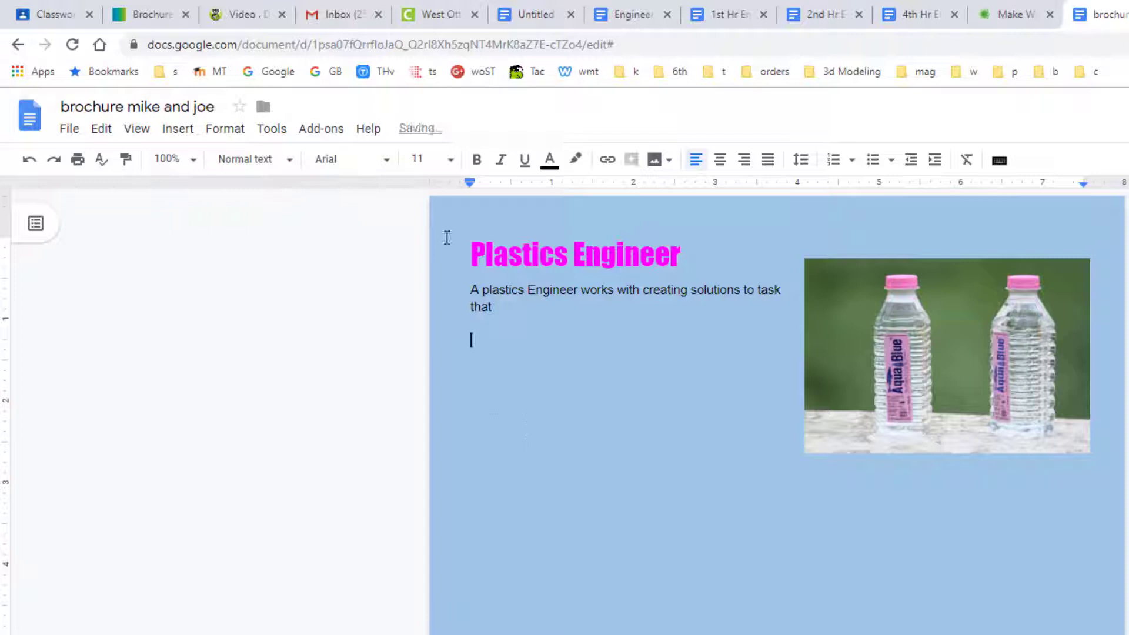
click(177, 130)
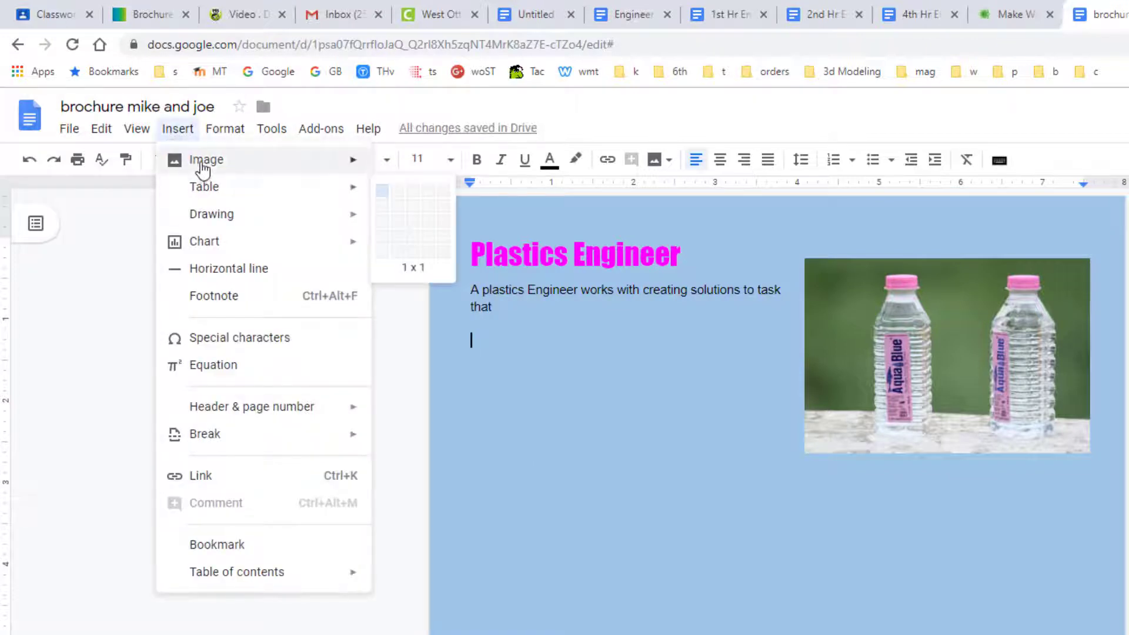
mouse_move(203, 169)
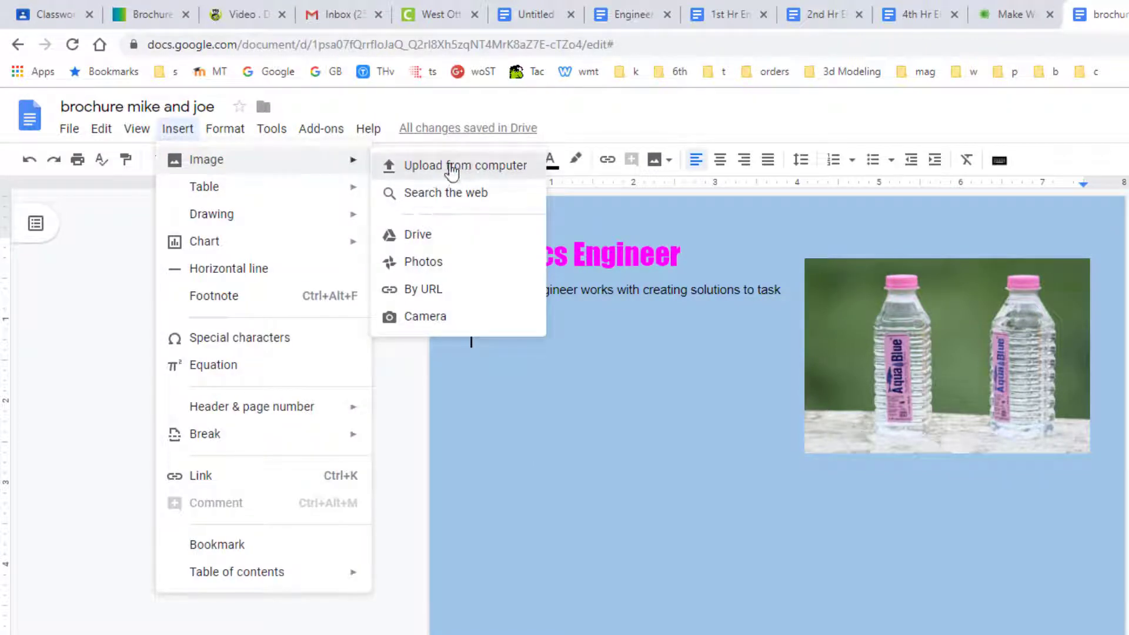
click(452, 171)
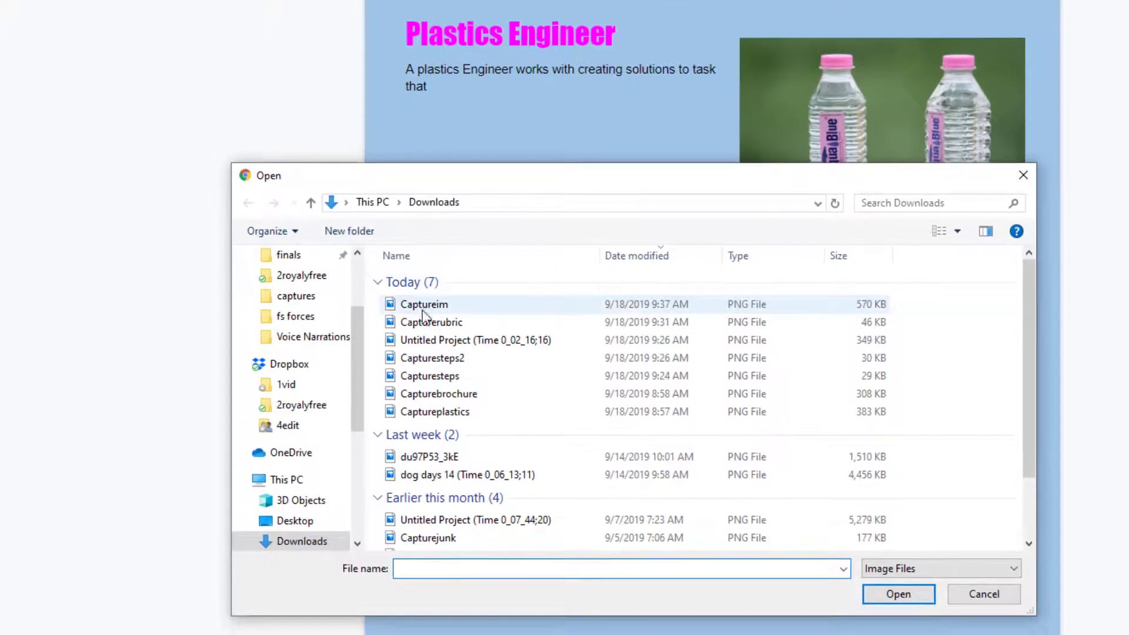
scroll(330, 276, up, 2)
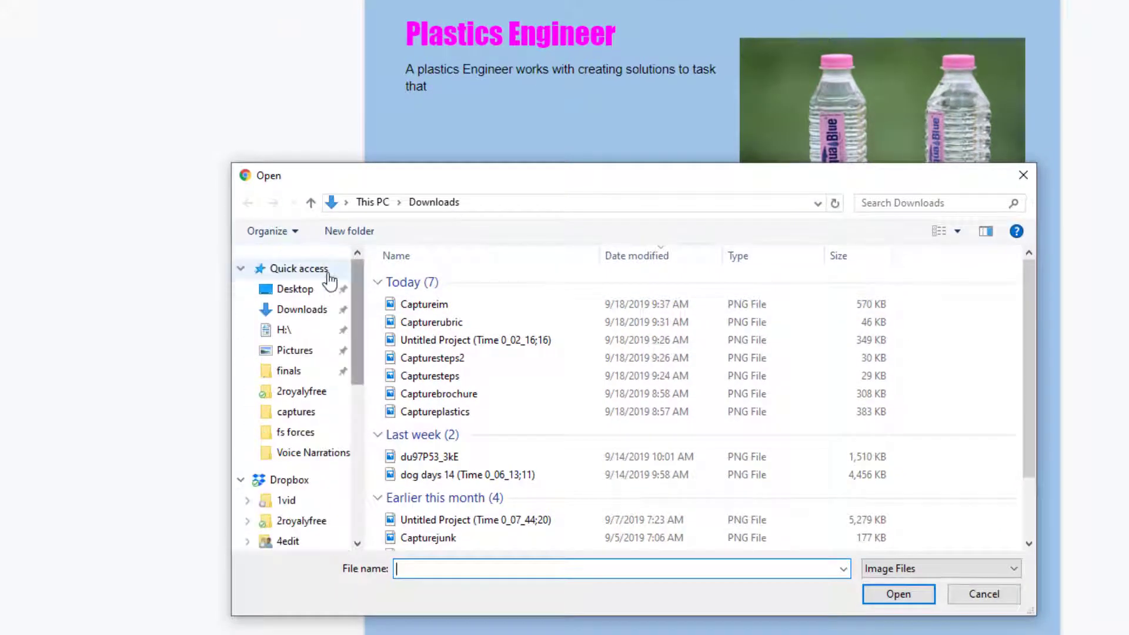
click(425, 305)
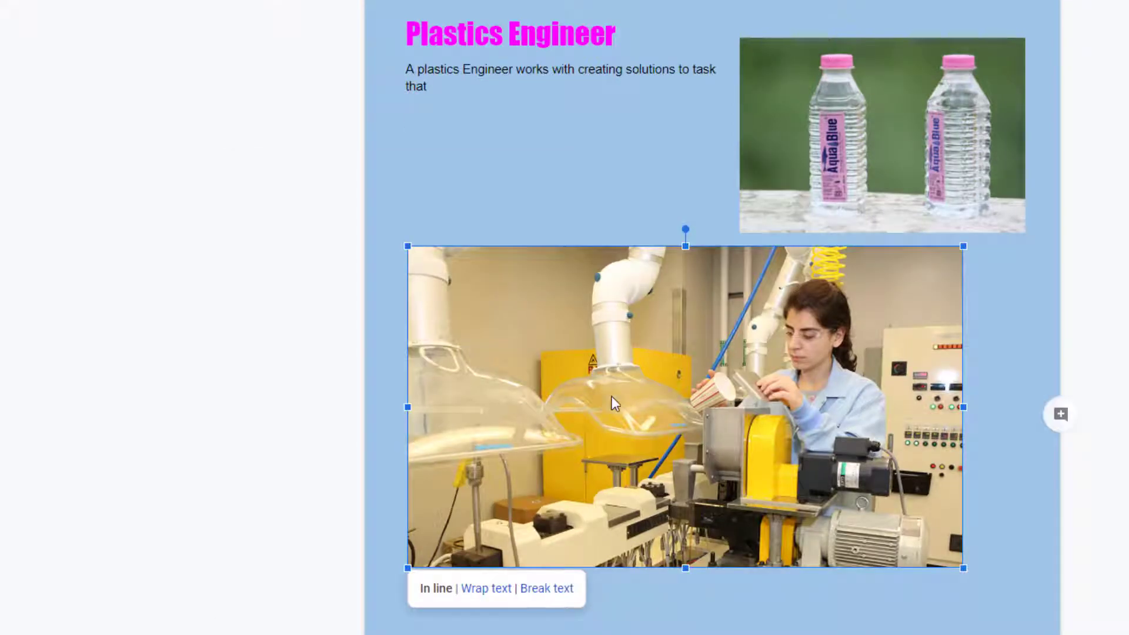
Shrink the engineer photo, set it to wrap text, and move it lower on the page.
drag(405, 246, 534, 320)
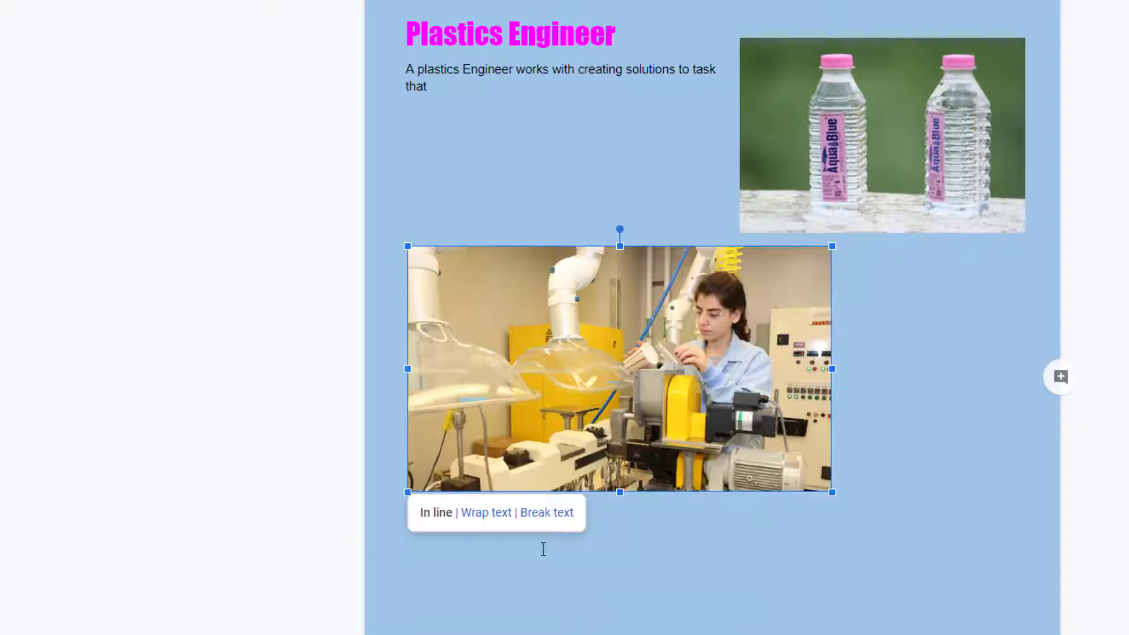
click(488, 514)
scroll(658, 369, down, 1)
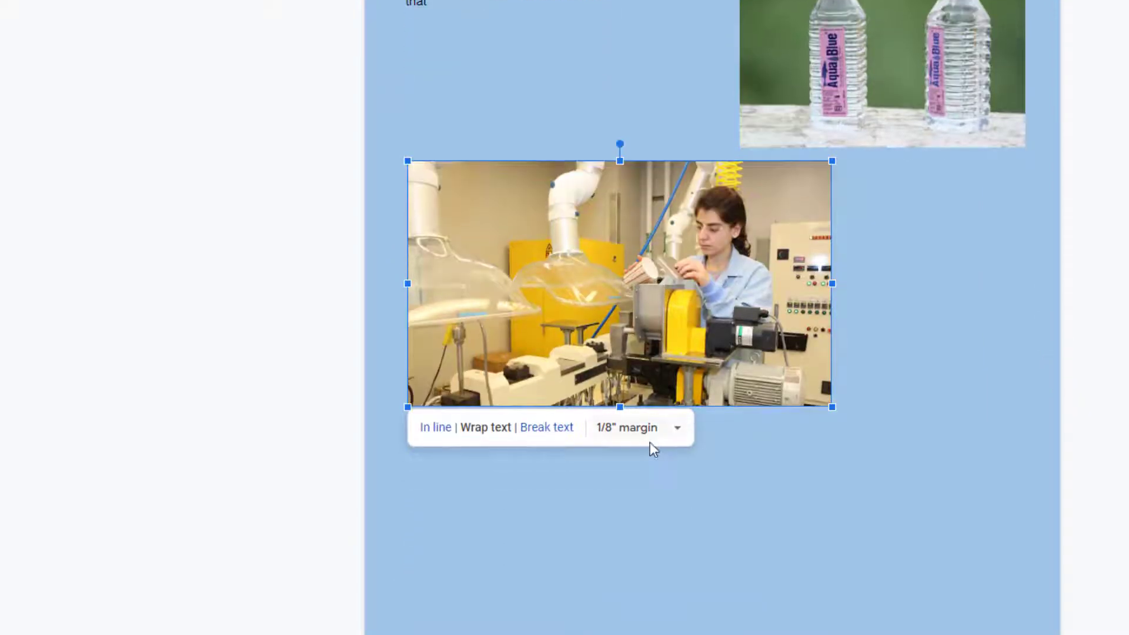
drag(741, 273, 730, 491)
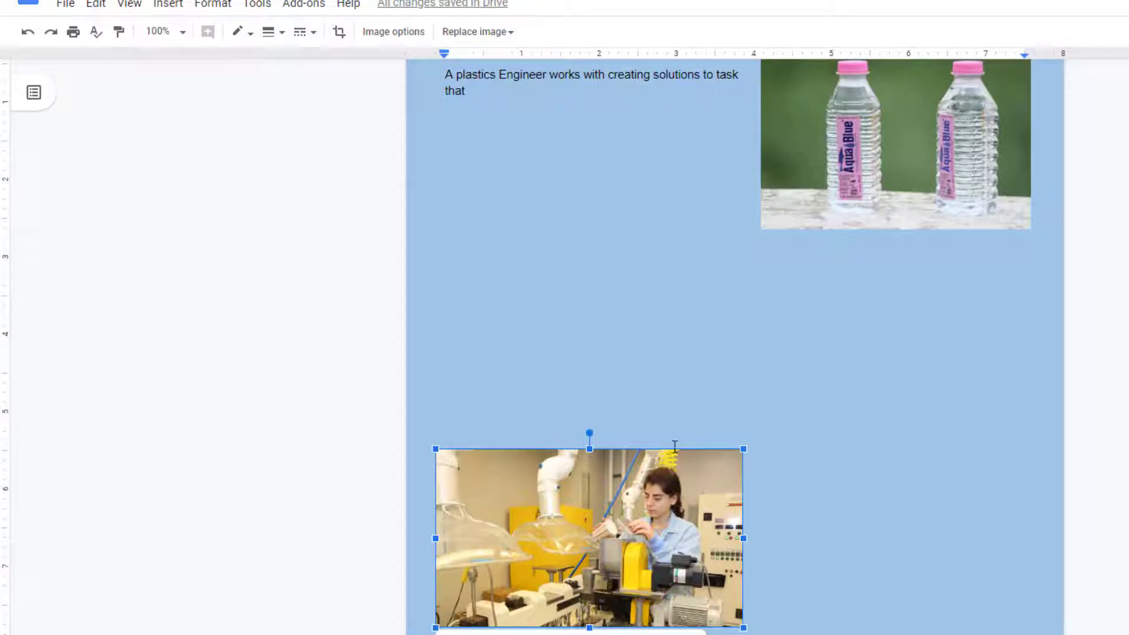
Crop a little off the right side of the engineer photo.
right_click(704, 521)
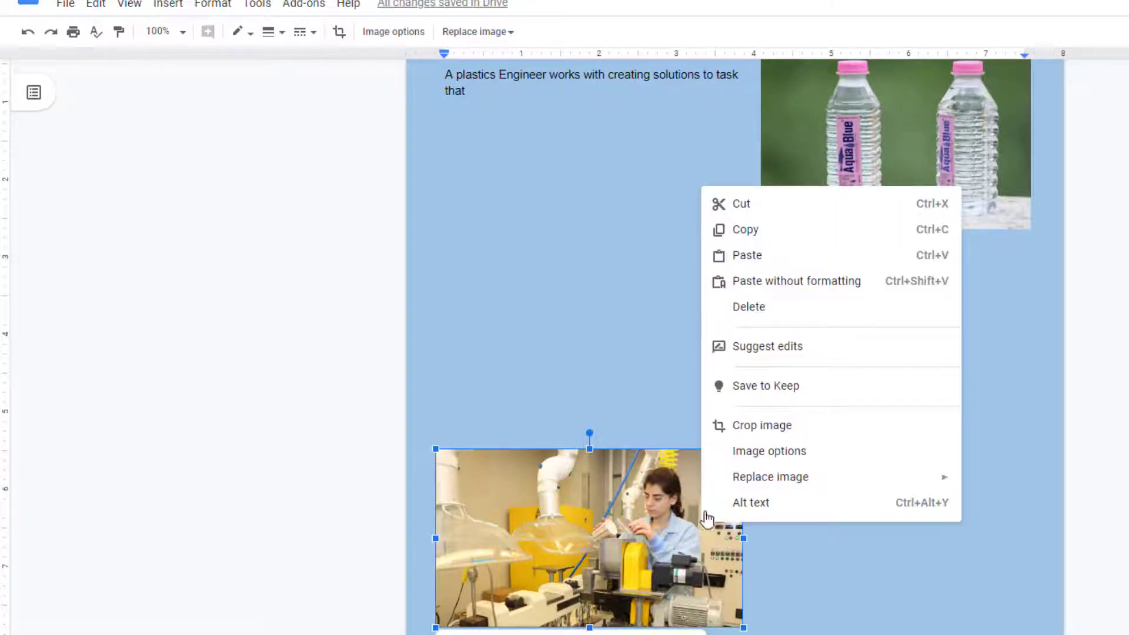
click(758, 426)
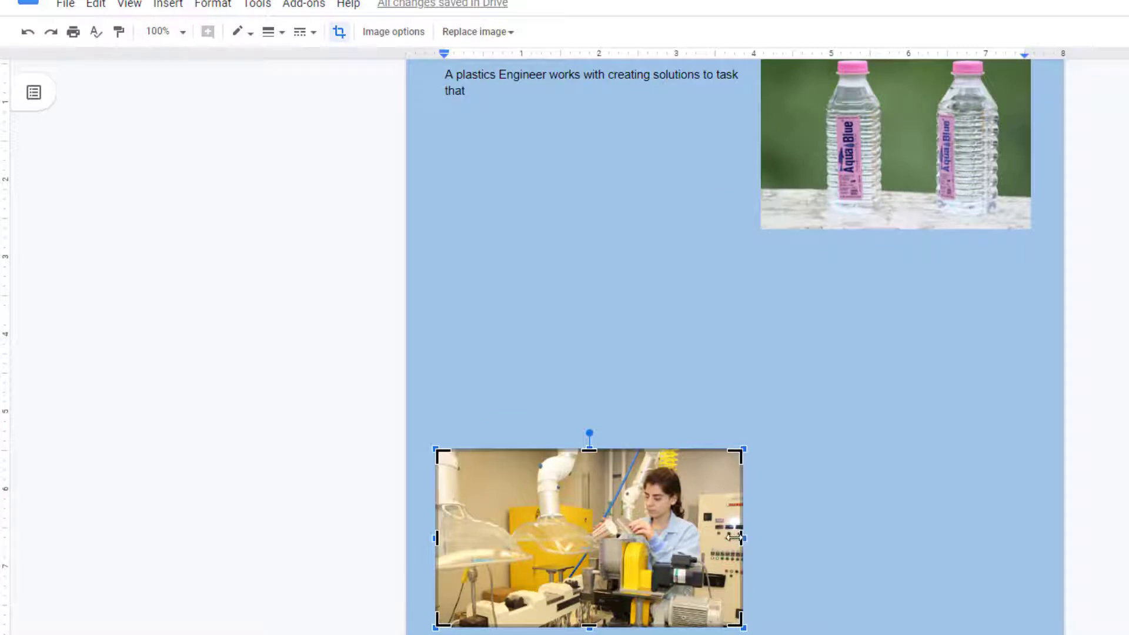
drag(742, 538, 717, 536)
click(781, 502)
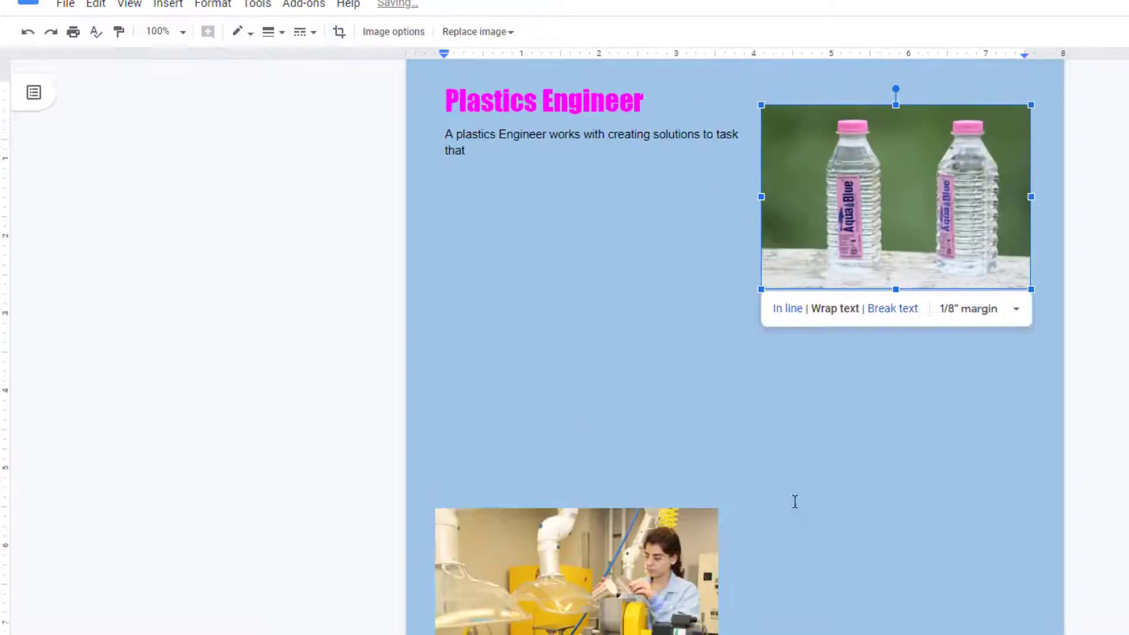
scroll(602, 479, down, 2)
scroll(611, 459, up, 1)
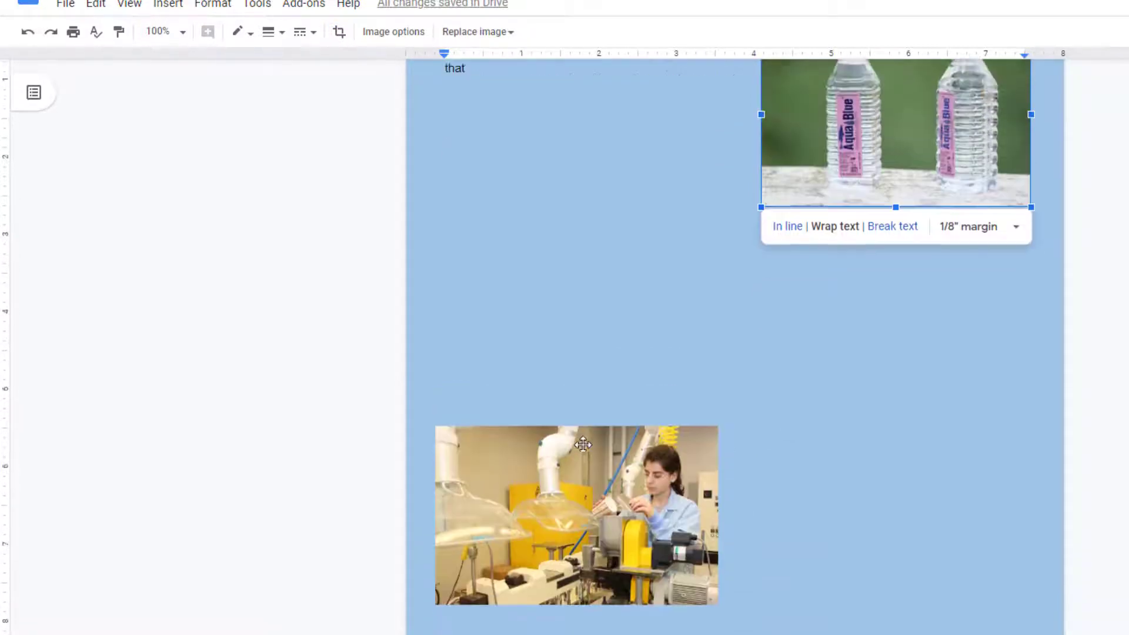
scroll(624, 440, up, 1)
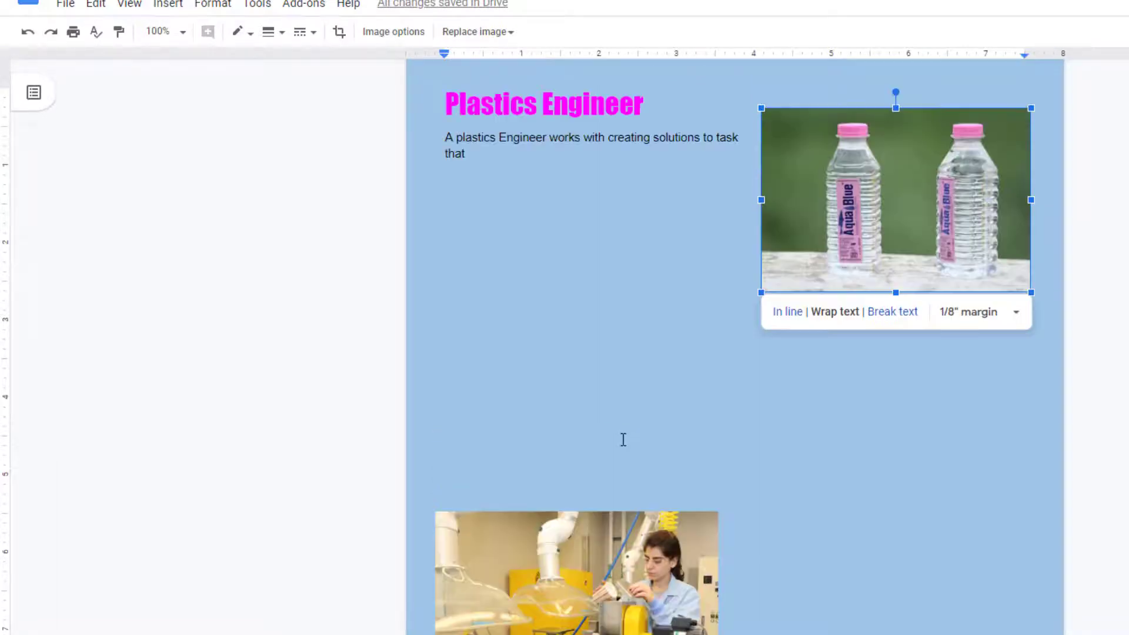
Add a Heading 1 'Salary' line after the intro text, followed by a new normal-text line.
click(521, 180)
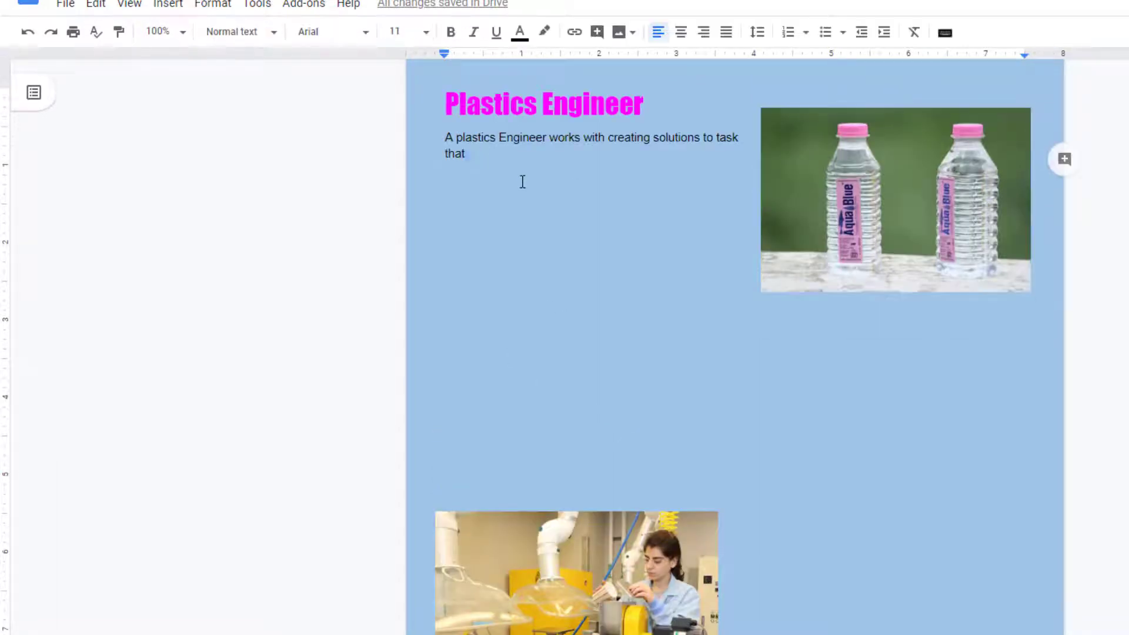
key(Return)
key(Return)
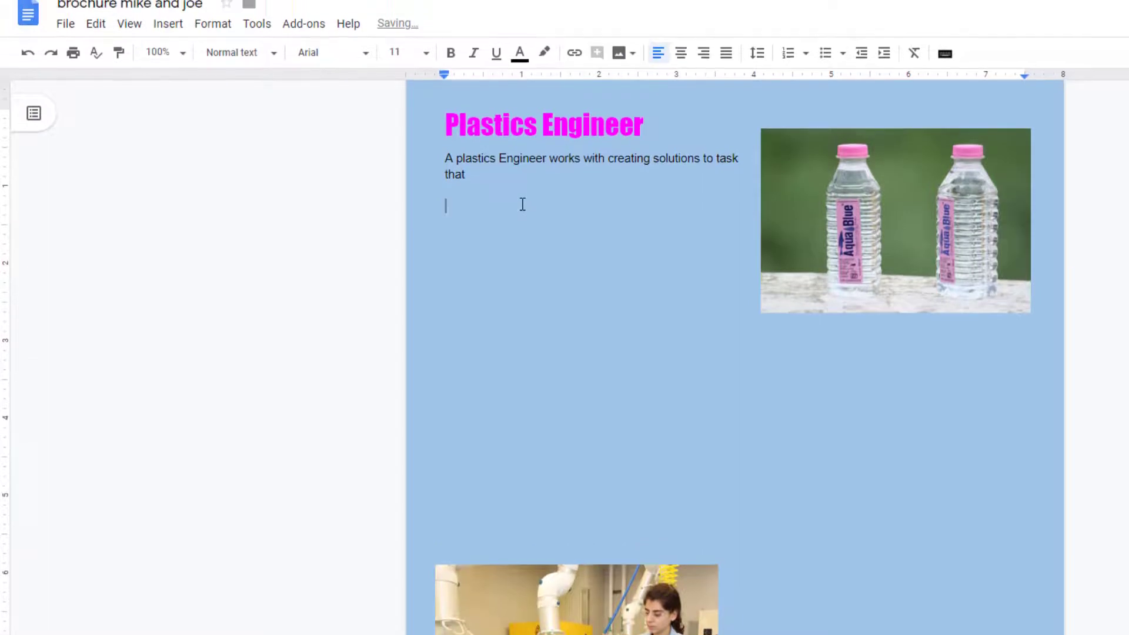
click(272, 63)
click(299, 242)
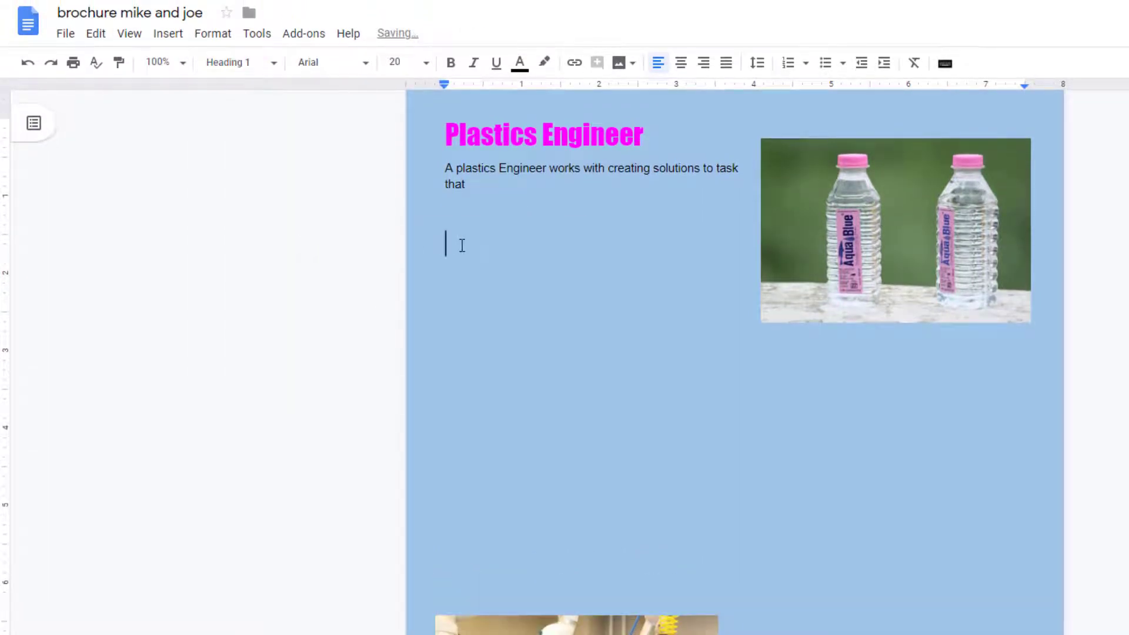
text(Salary)
key(Return)
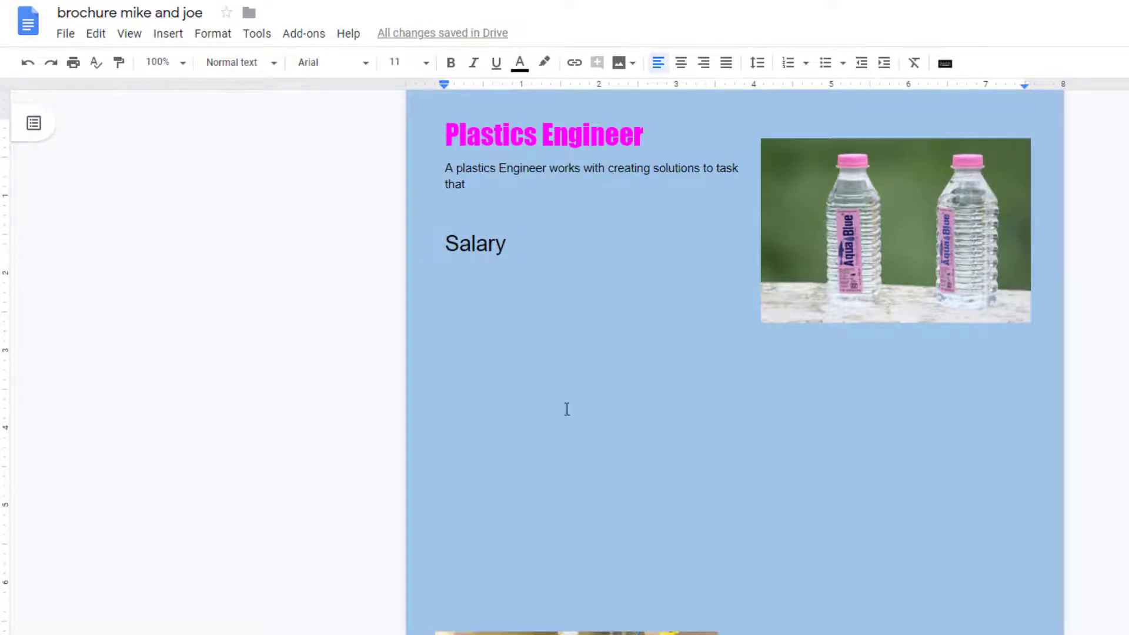
scroll(647, 415, down, 3)
scroll(739, 421, up, 3)
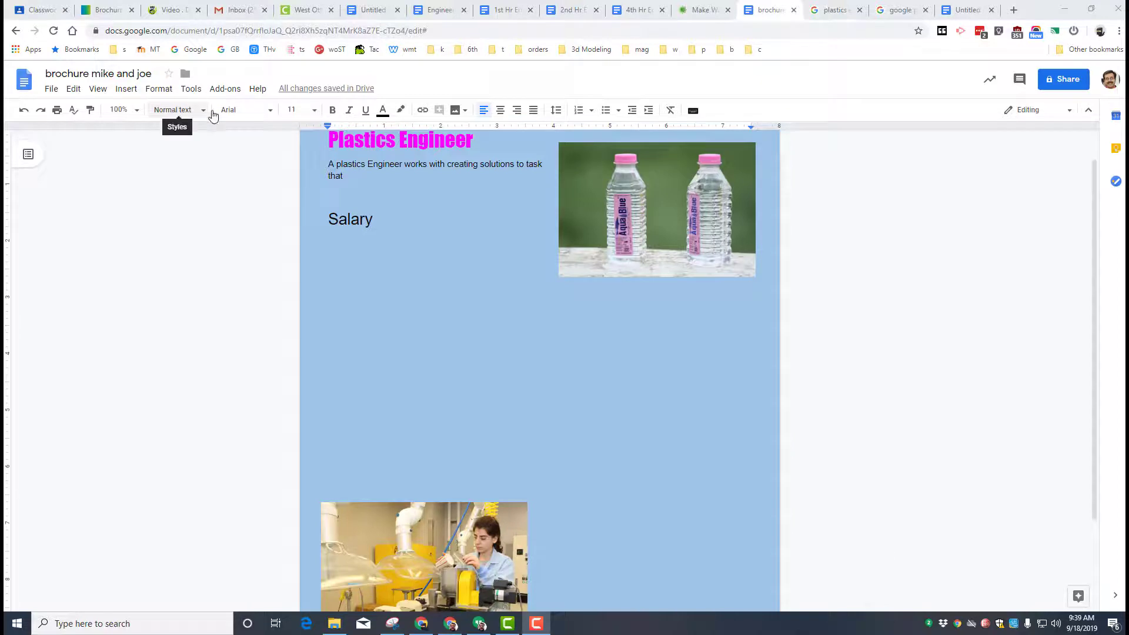
Zoom the document to 75% and snip the whole brochure page with Snipping Tool.
click(122, 112)
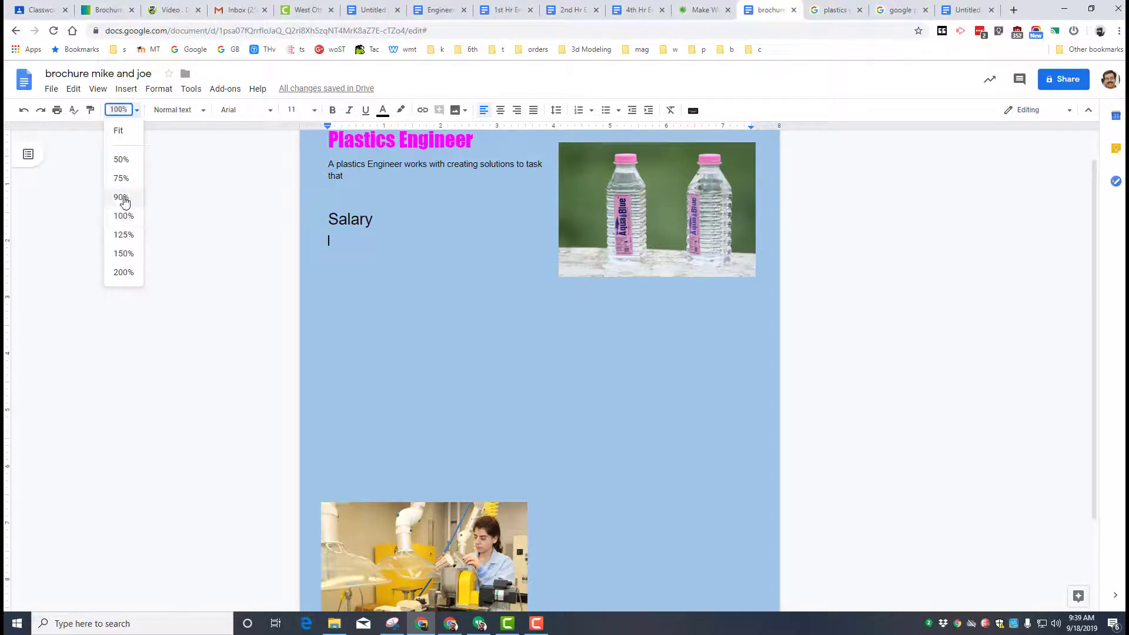
click(121, 178)
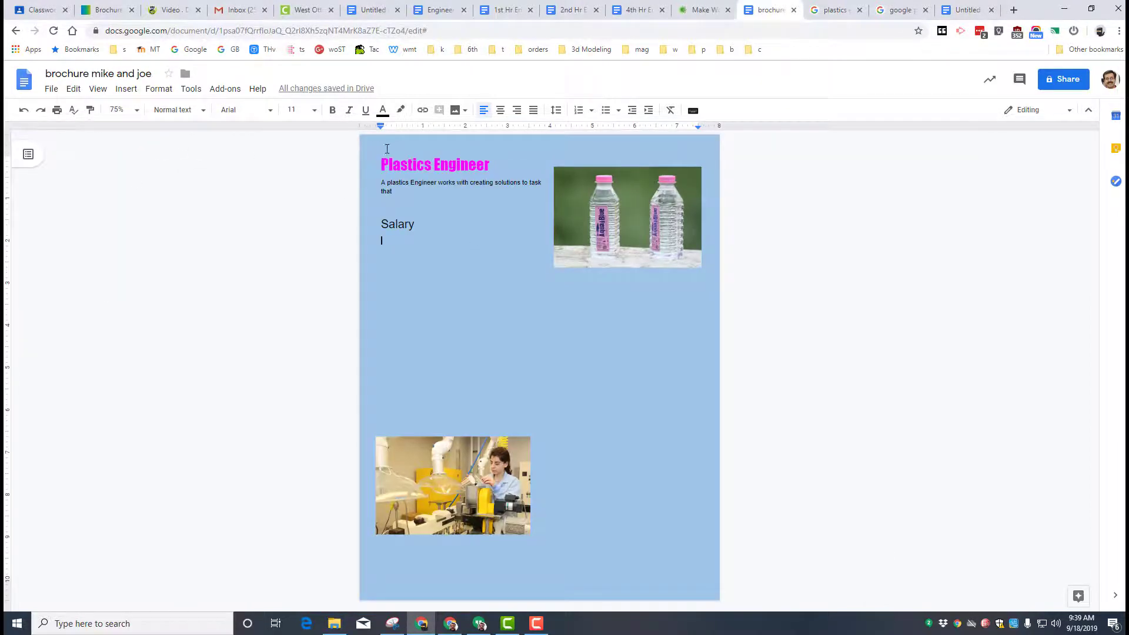
click(392, 624)
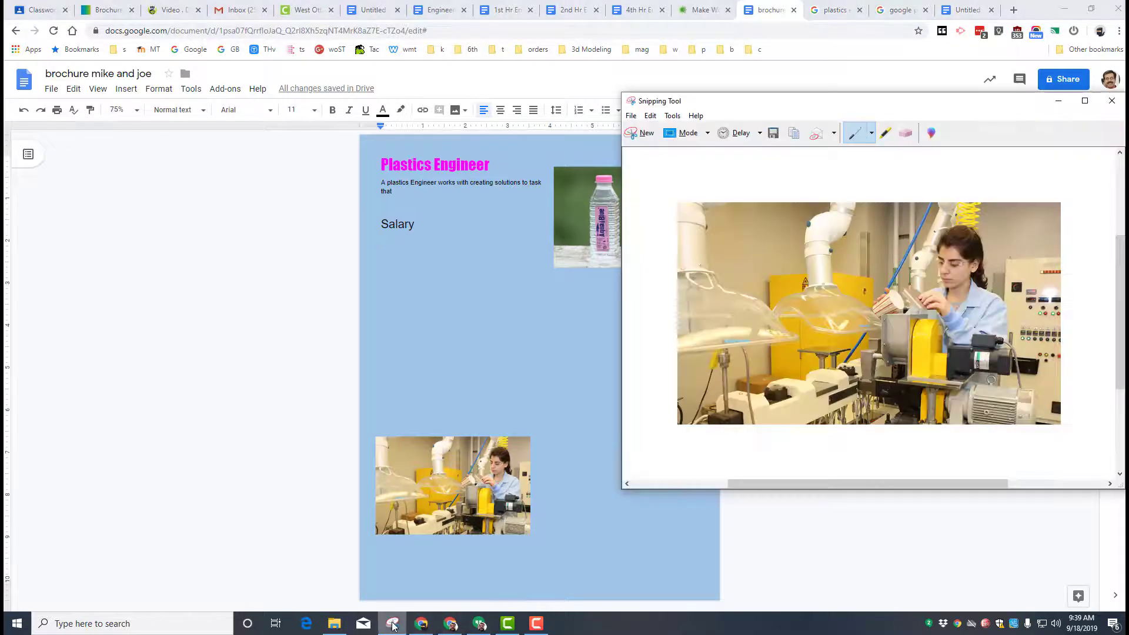
click(639, 133)
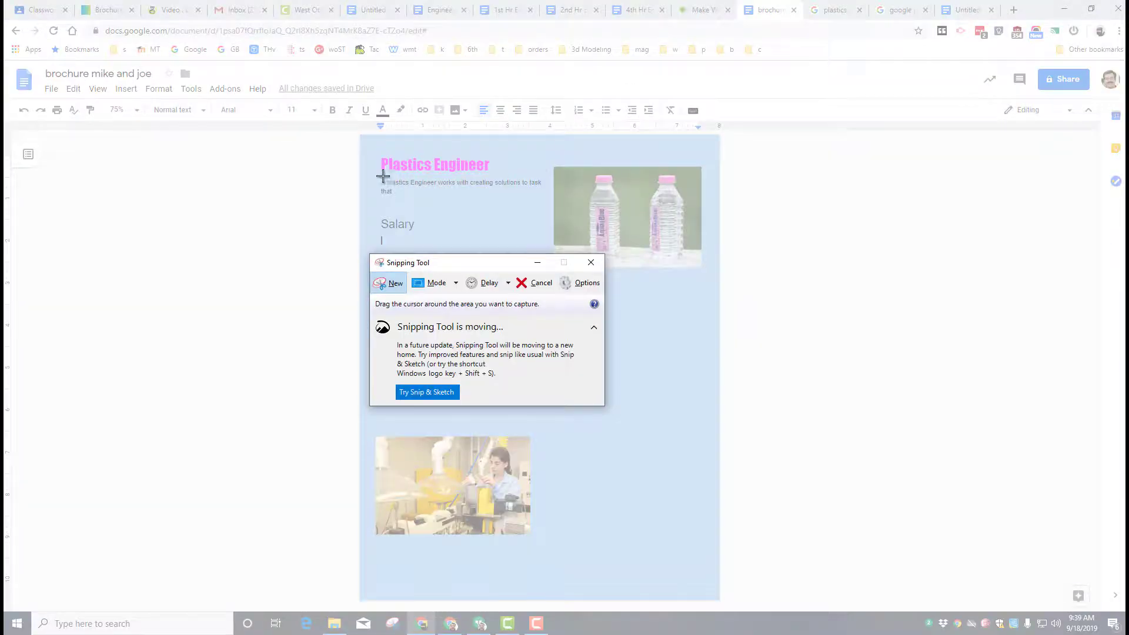
drag(370, 142, 718, 590)
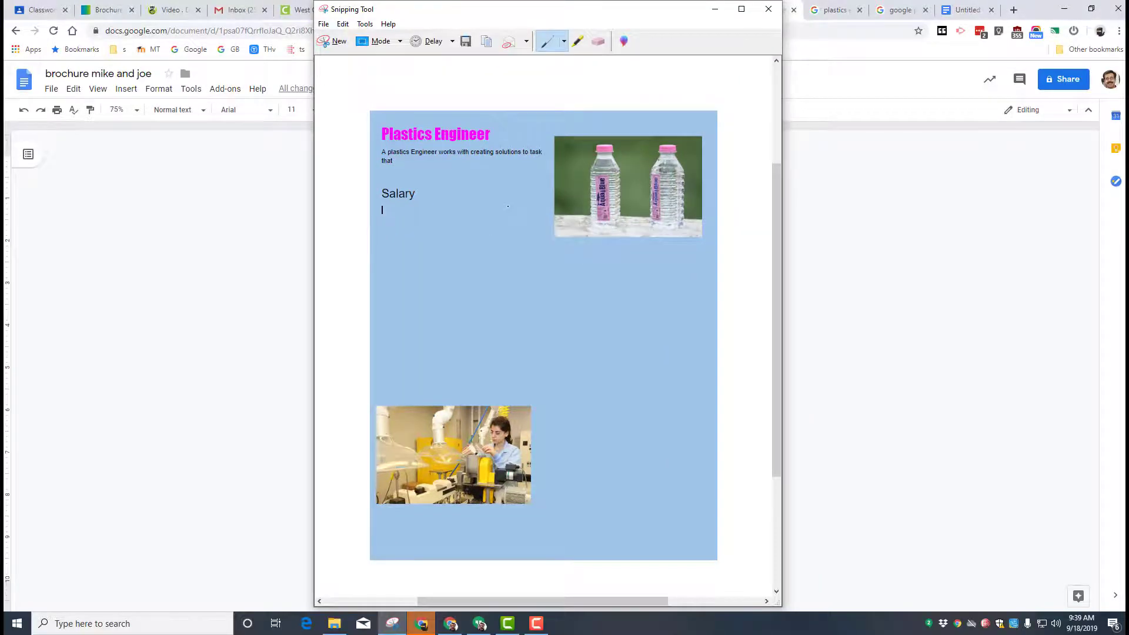